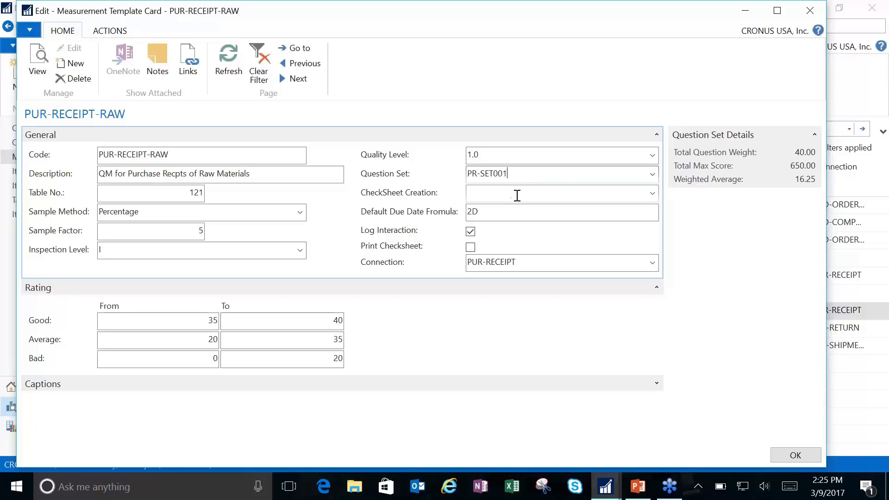
Examine the CheckSheet Creation choices and the Default Due Date Formula field on the PUR-RECEIPT-RAW measurement template.
click(652, 193)
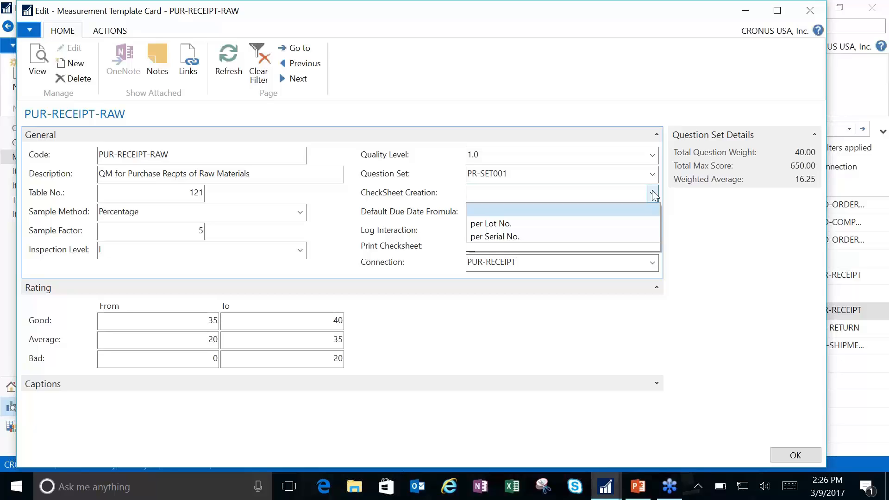
click(453, 202)
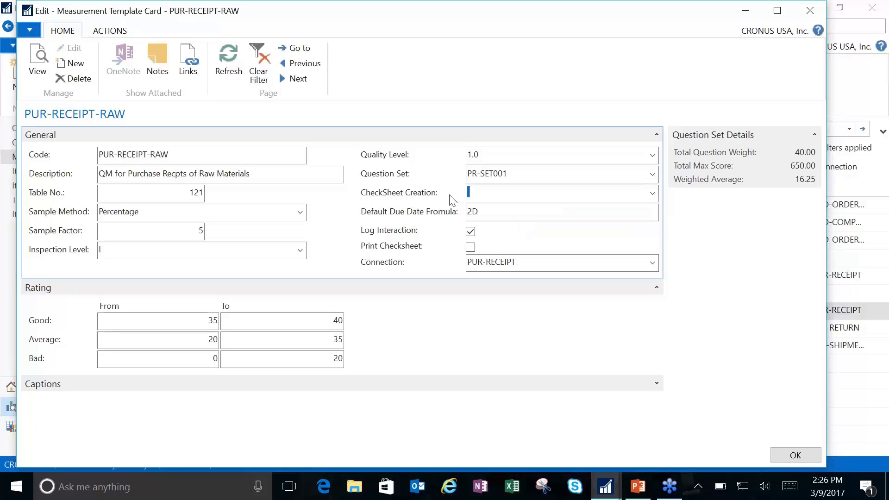
click(499, 212)
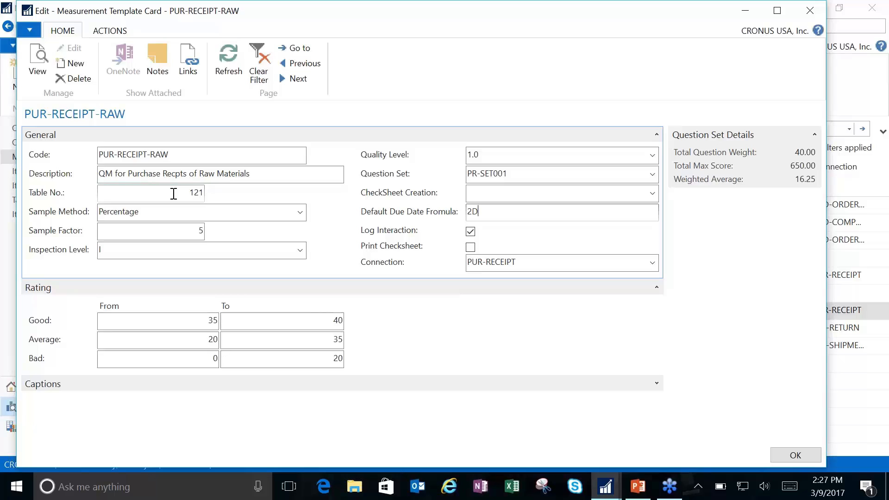
Set the template's Good rating range from 600 to 650.
click(172, 320)
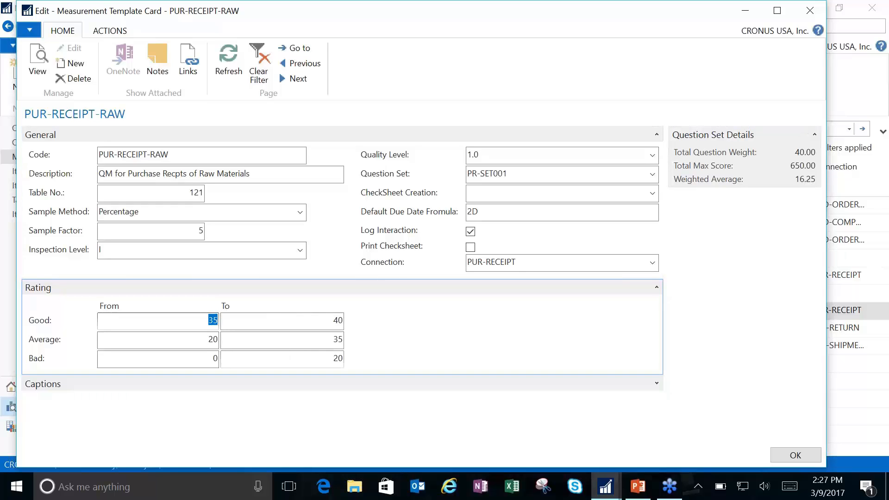
text(600)
key(Tab)
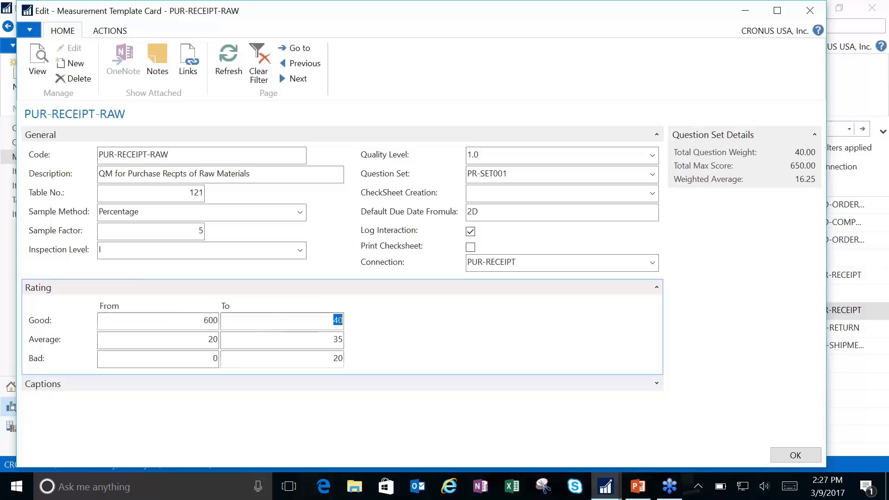
text(650)
key(Tab)
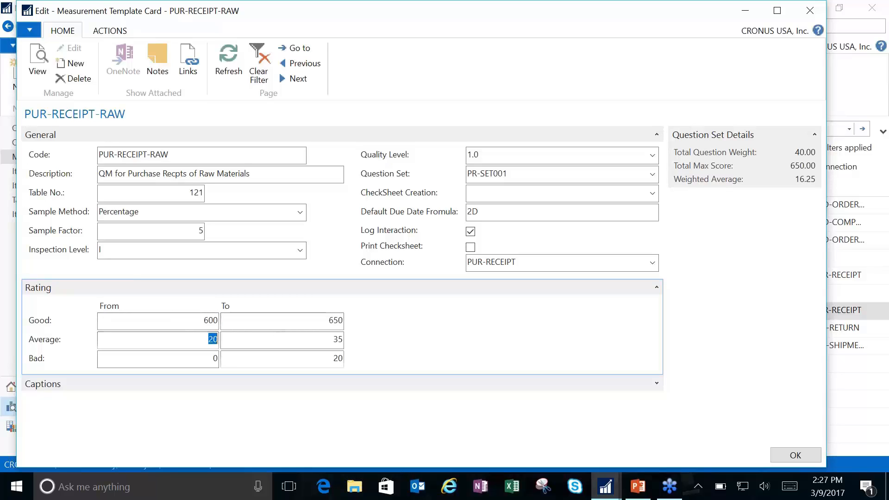
Set the Average rating range from 550 to 600 and the Bad upper limit to 550, and close the template card.
text(550)
key(Tab)
text(600)
key(Tab)
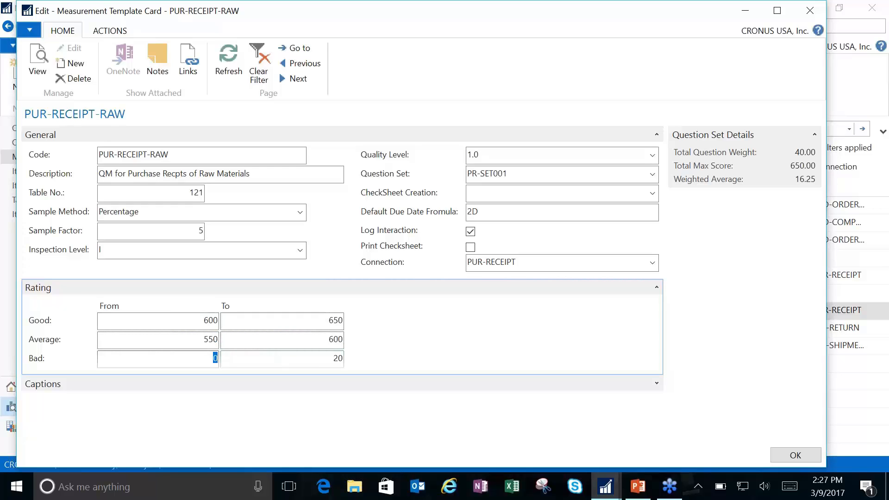
key(Tab)
text(550)
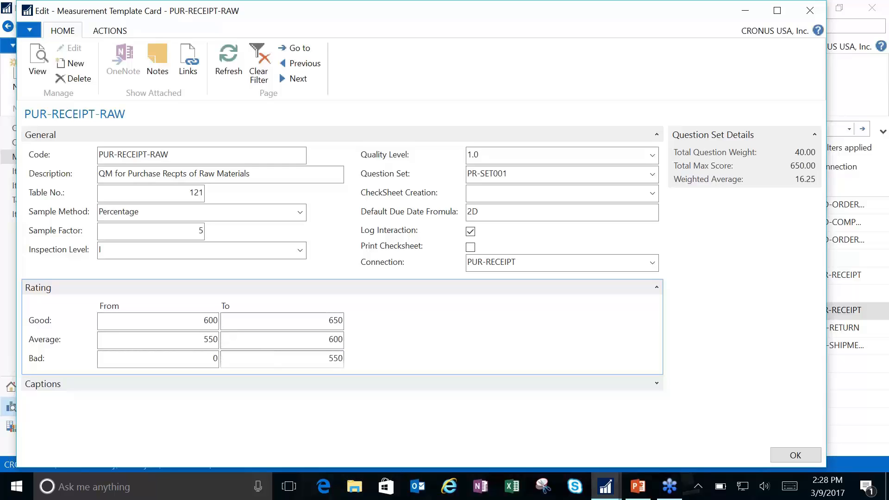
key(Tab)
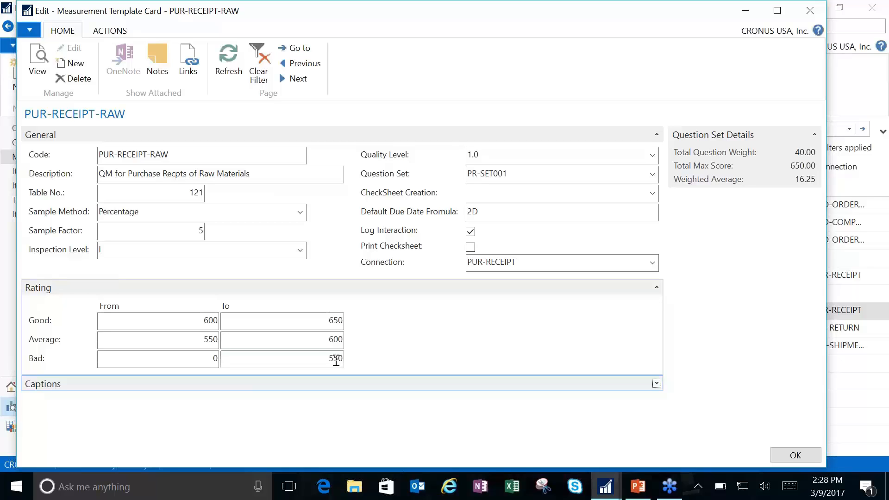
click(795, 455)
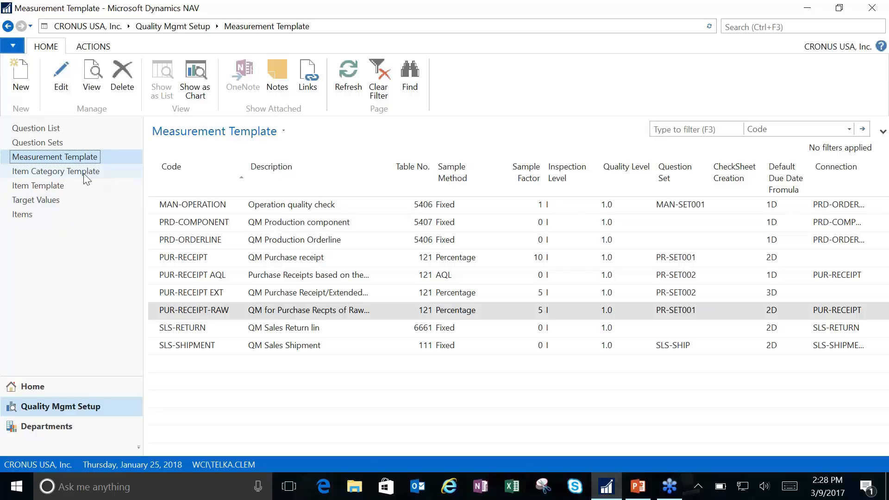
Review the quality setup lists for Items, Item Category Template, Item Template and Target Values.
click(23, 216)
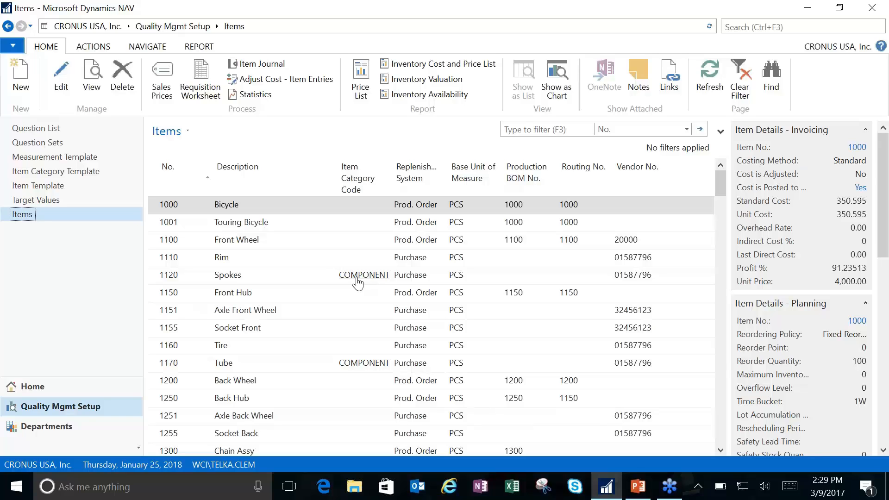
click(46, 173)
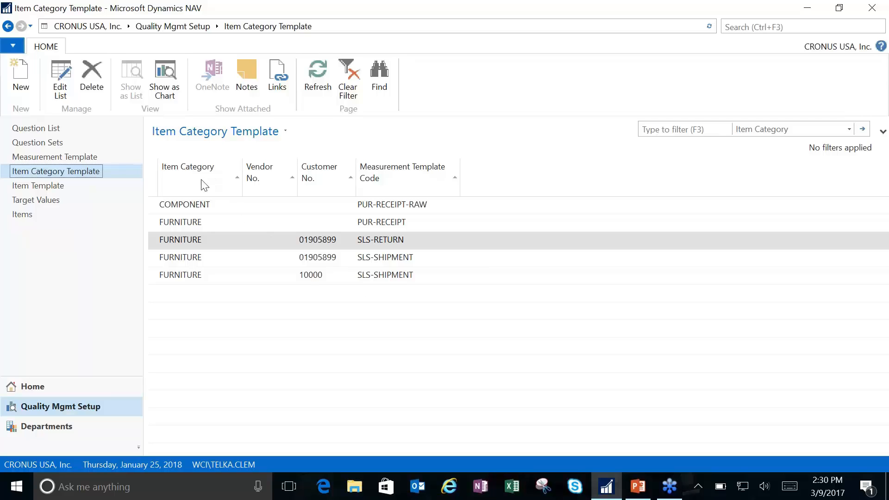
click(52, 187)
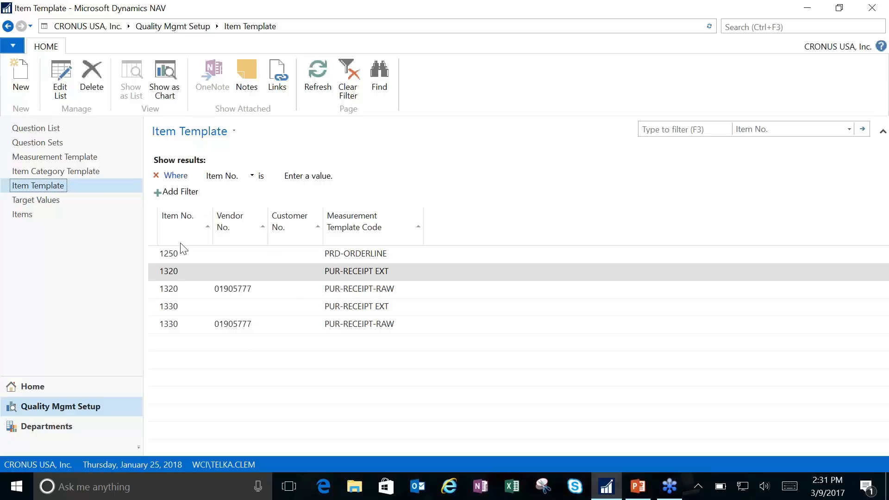
click(56, 203)
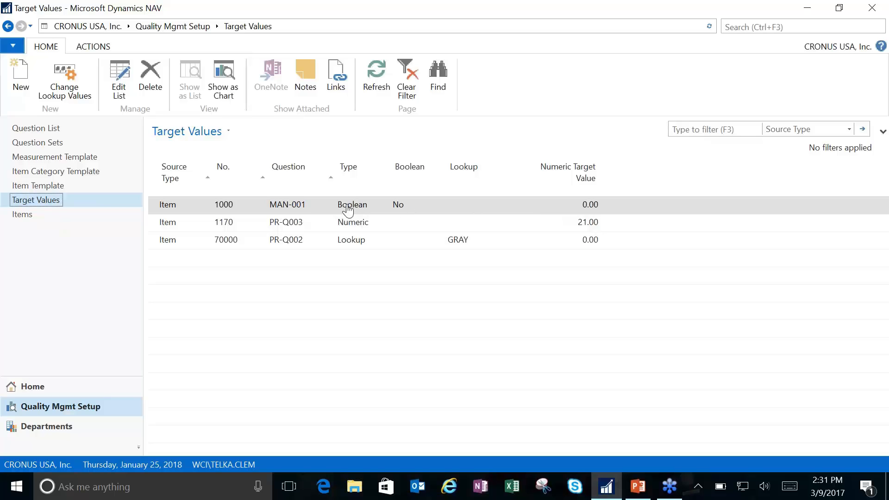
Examine the Boolean setting on the MAN-001 question card used by item 1000's target value, and return to the Target Values list.
click(283, 209)
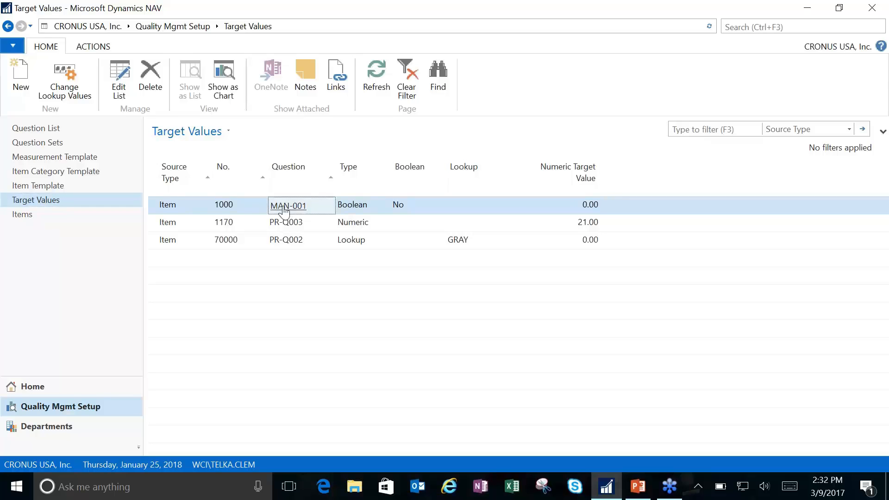
click(284, 210)
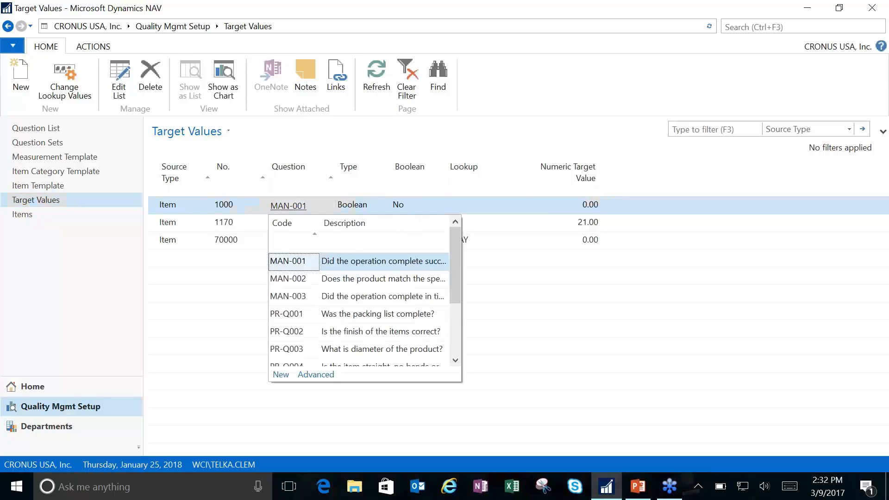
click(315, 375)
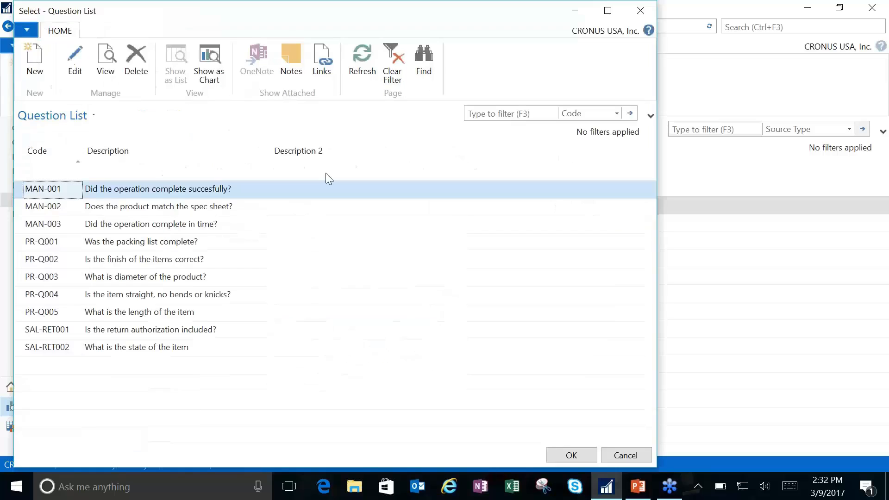
click(81, 68)
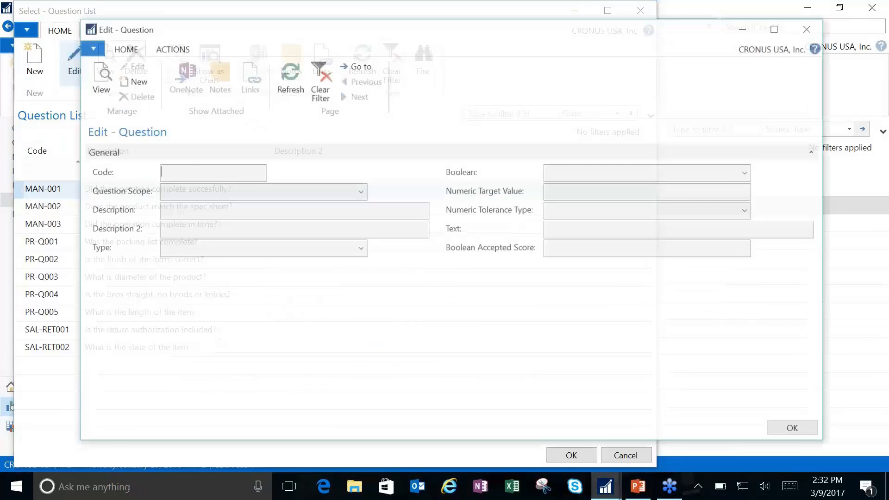
click(573, 170)
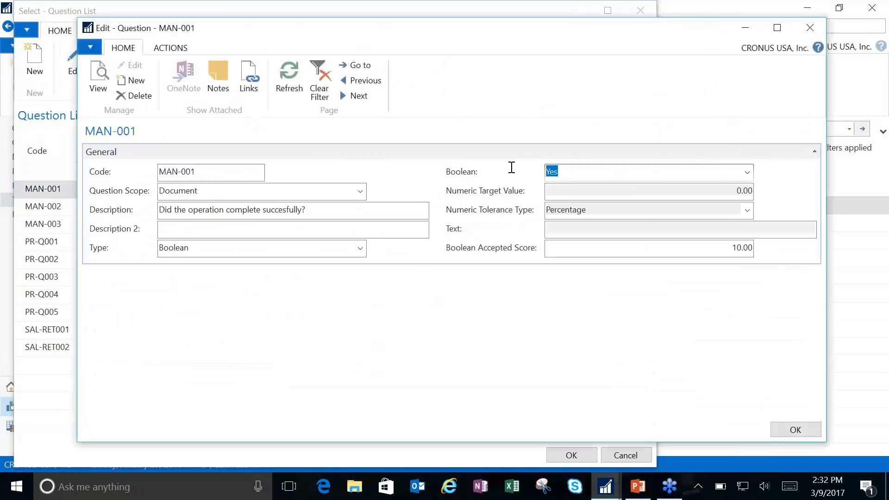
key(Escape)
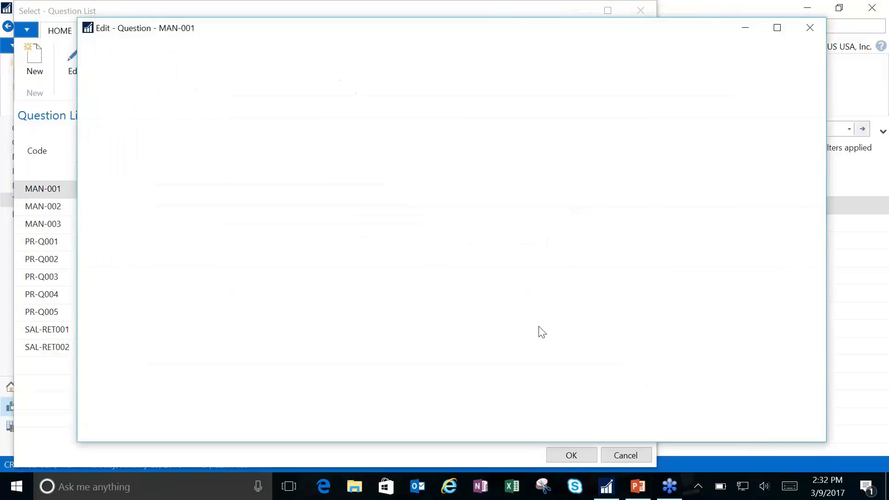
key(Escape)
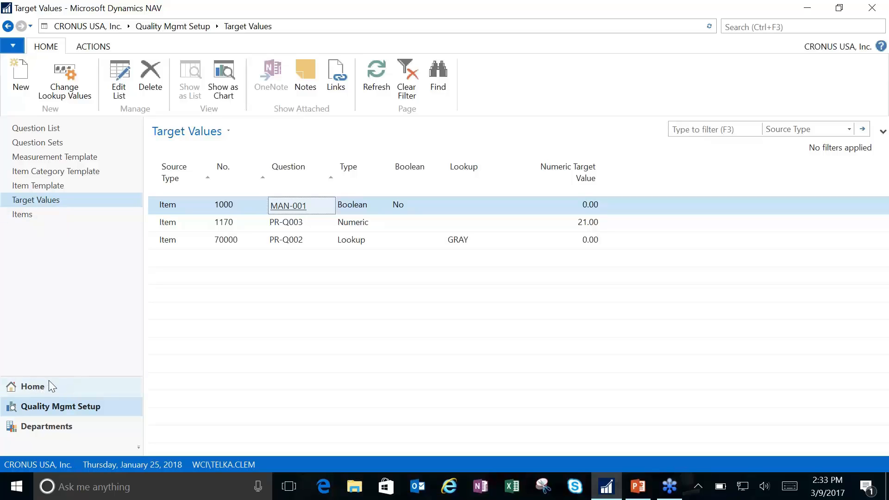
From the Quality Manager home page, view the measured incidents and examine the posted purchase receipt behind the Spokes incident.
click(41, 390)
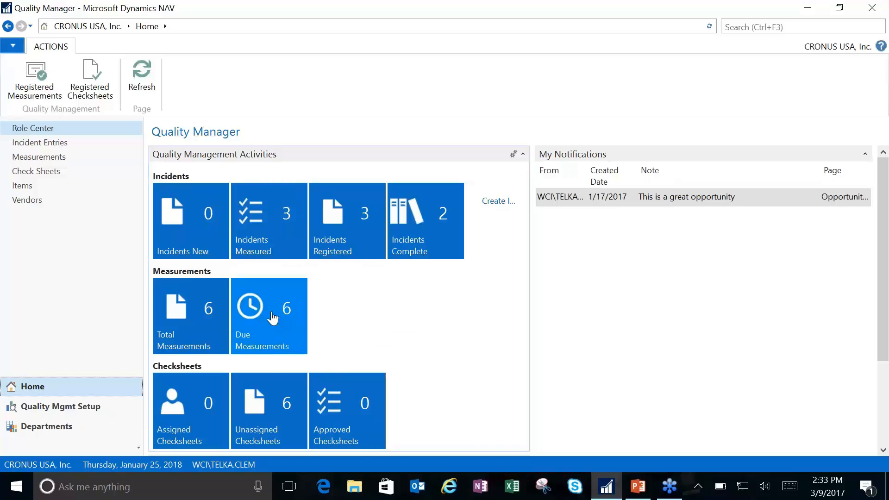
click(273, 235)
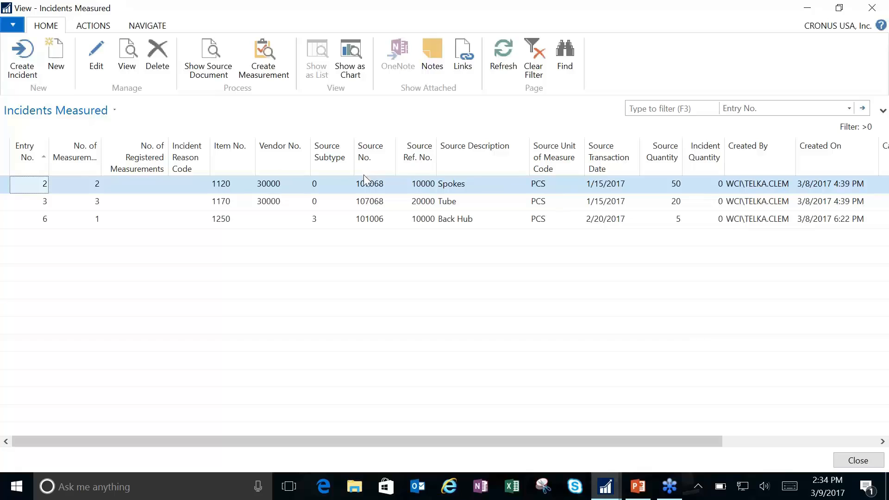
click(215, 54)
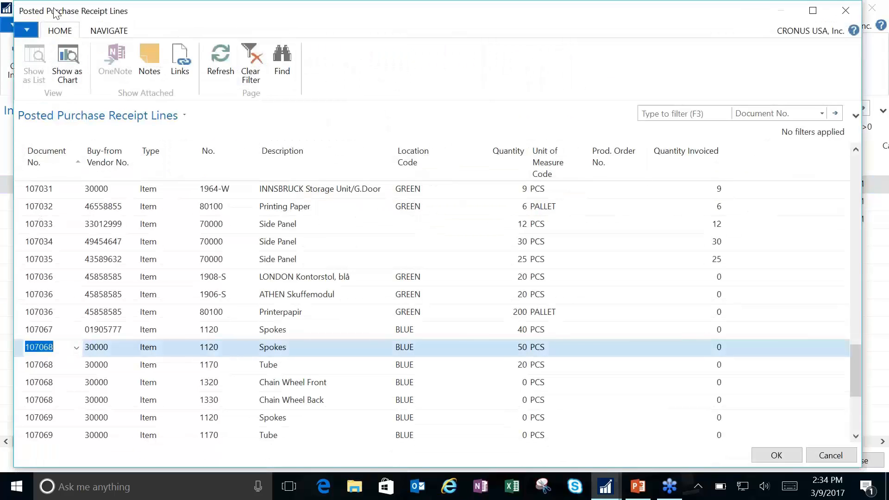
click(116, 32)
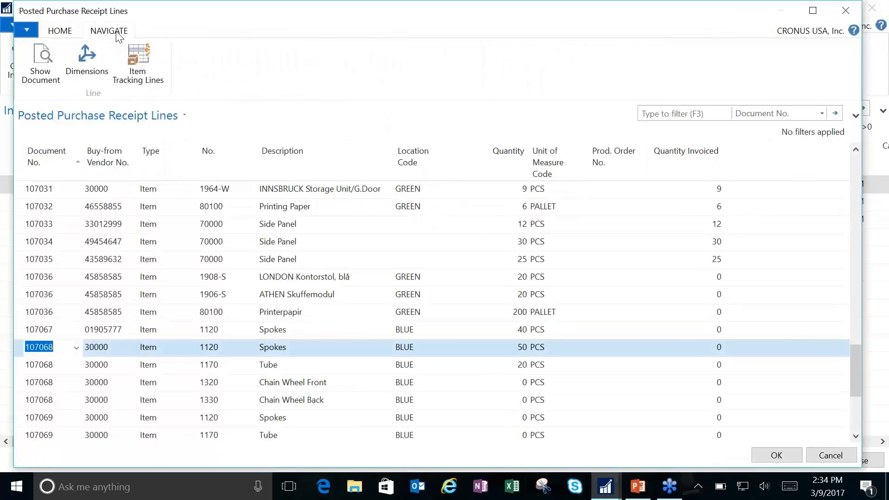
click(42, 63)
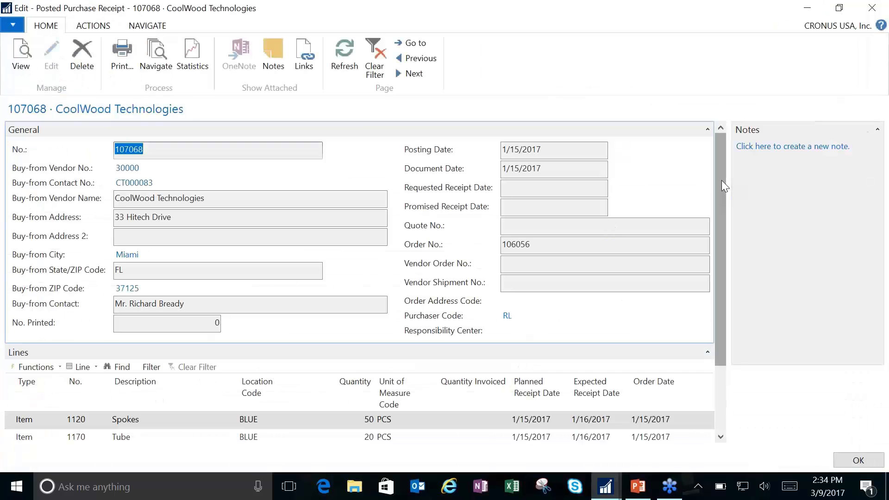
scroll(722, 182, down, 1)
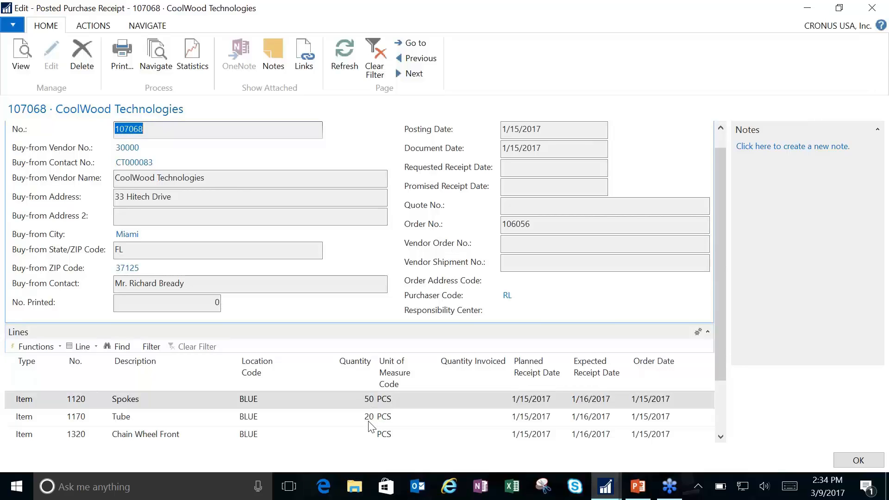
click(873, 8)
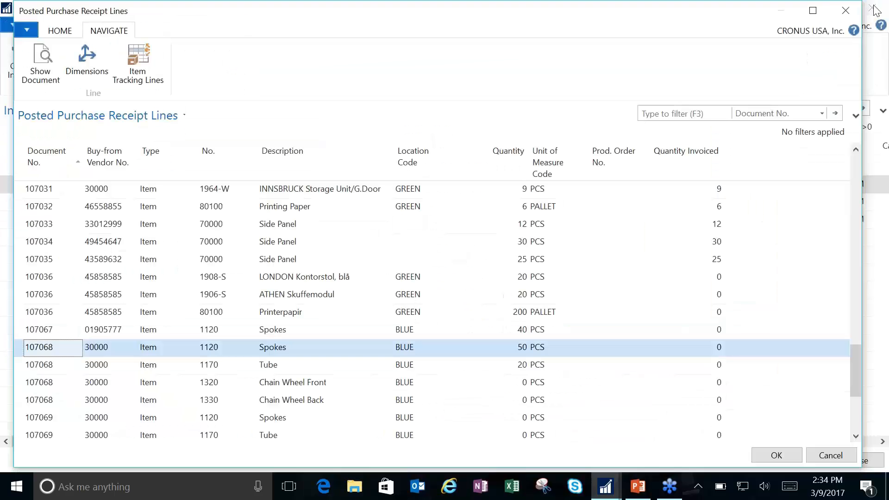
click(844, 8)
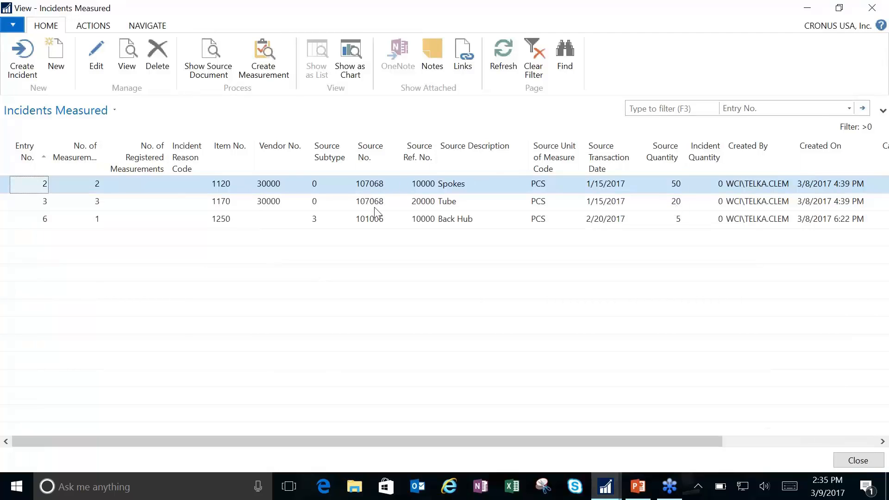
Examine the released production order behind the Back Hub incident and return to the measured incidents.
click(13, 221)
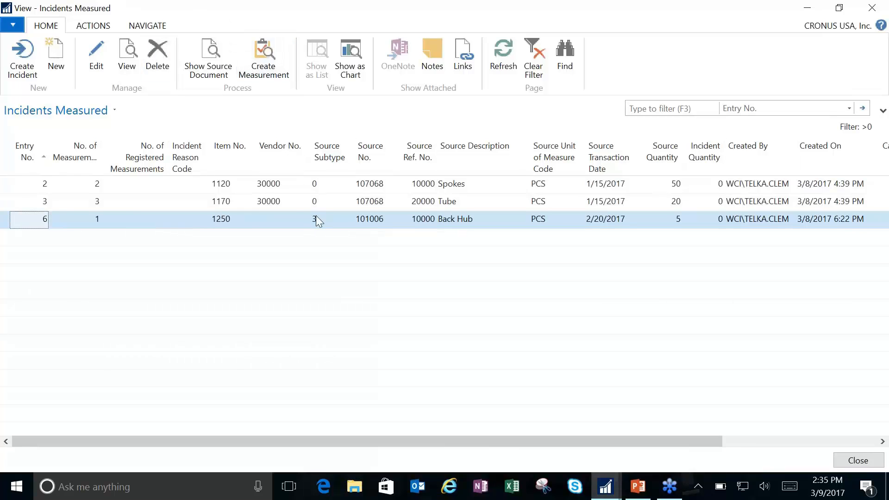
click(205, 54)
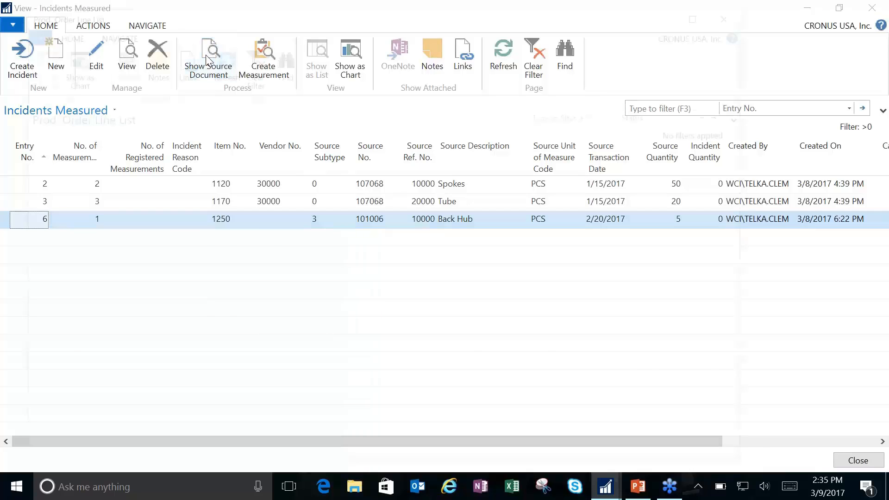
click(109, 30)
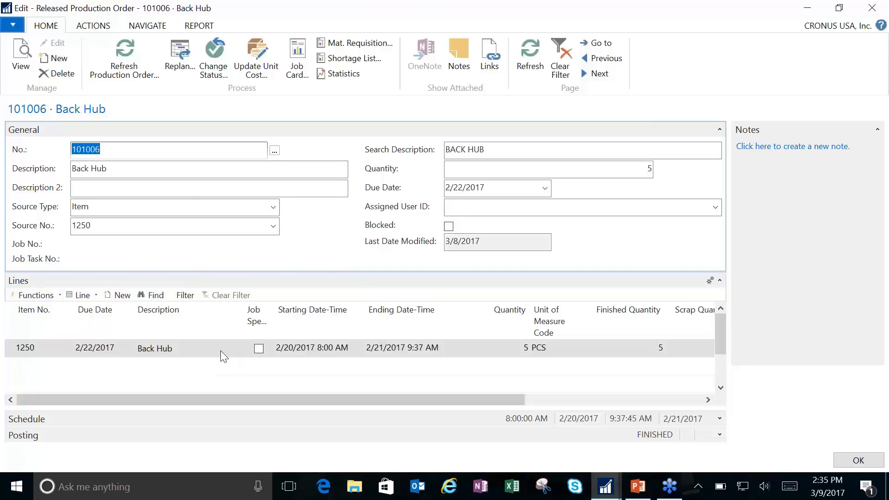
key(Escape)
key(Escape)
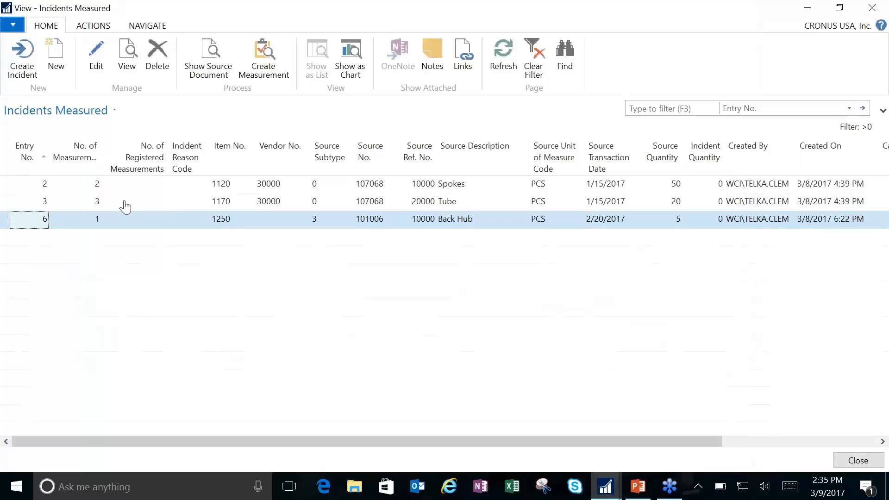
Open measurement QM00066 for editing from the measurements linked to the Spokes incident.
click(19, 185)
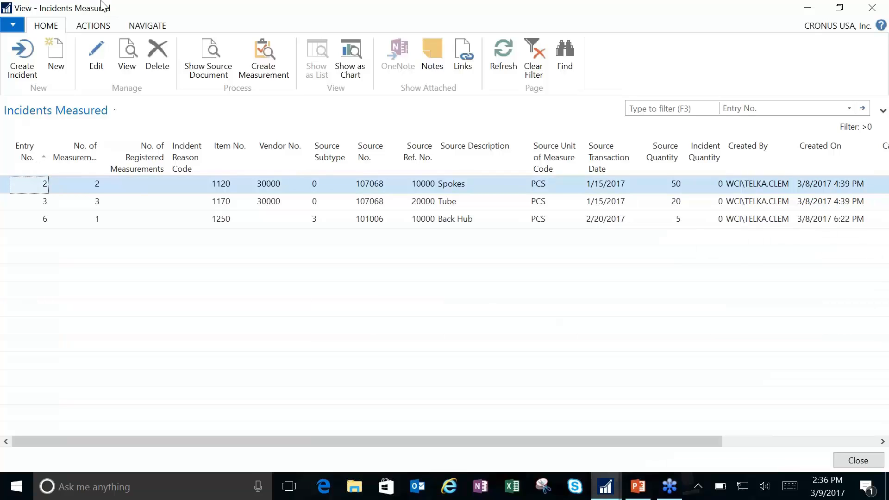
click(144, 27)
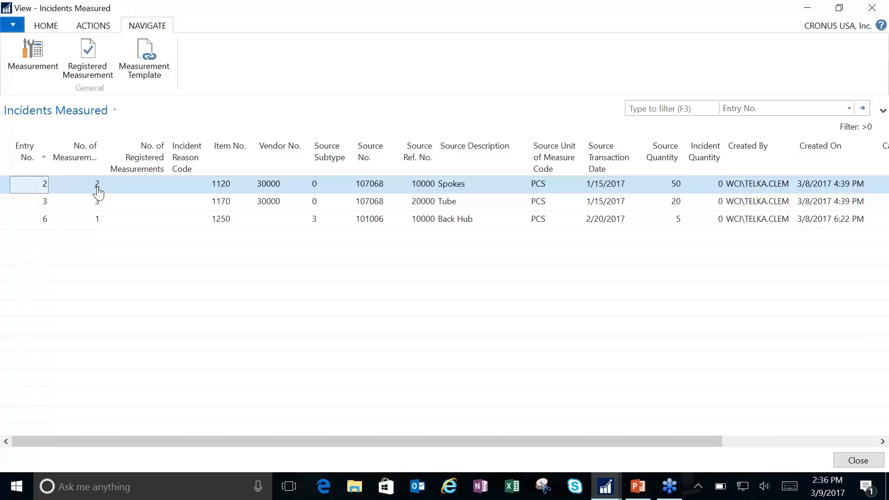
click(38, 52)
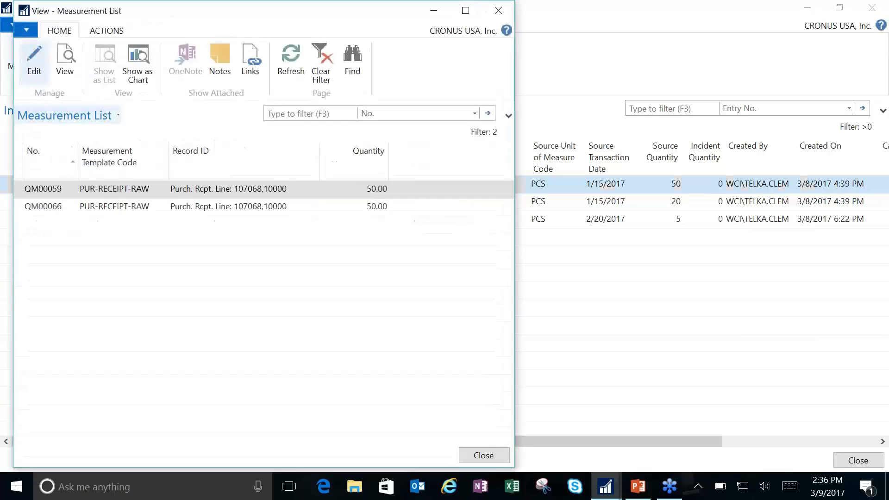
click(94, 208)
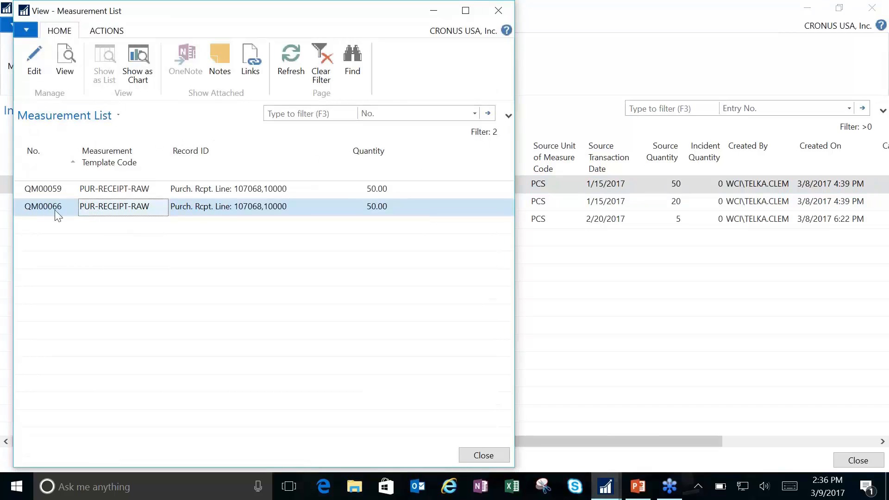
click(37, 65)
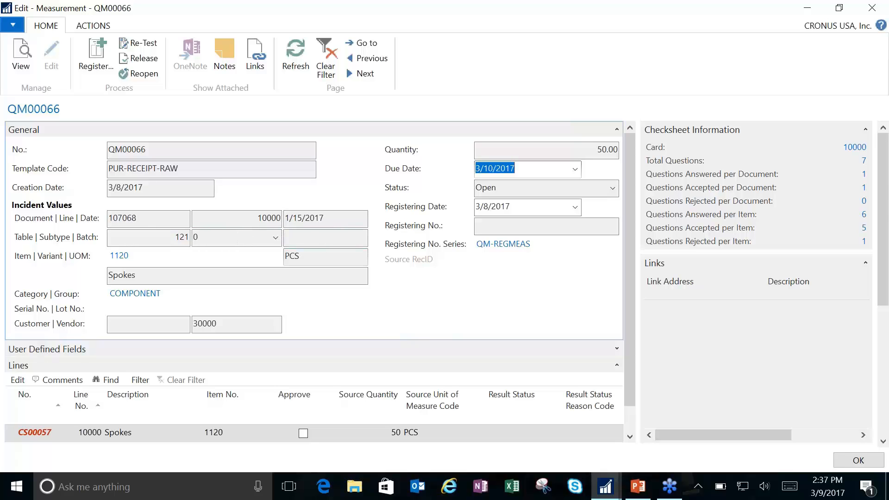
Examine measurement QM00066's item reference in the item list, along with its vendor, quantity, due date and checksheet line.
click(121, 257)
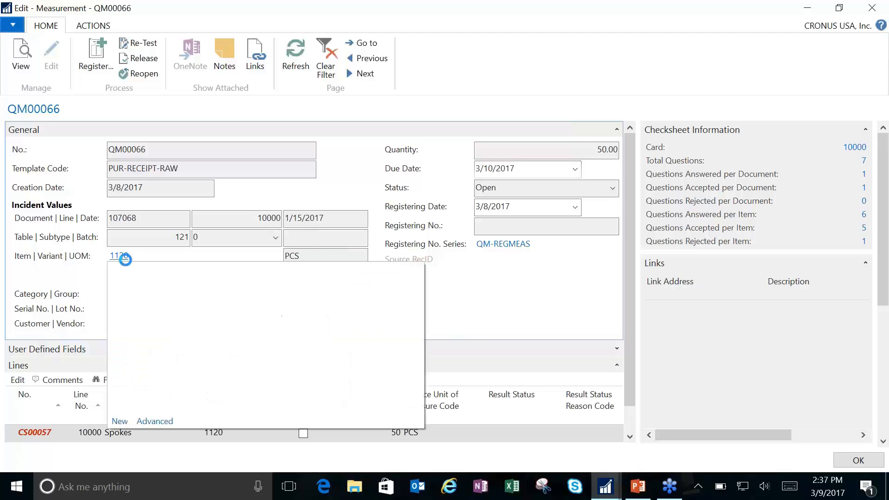
click(155, 421)
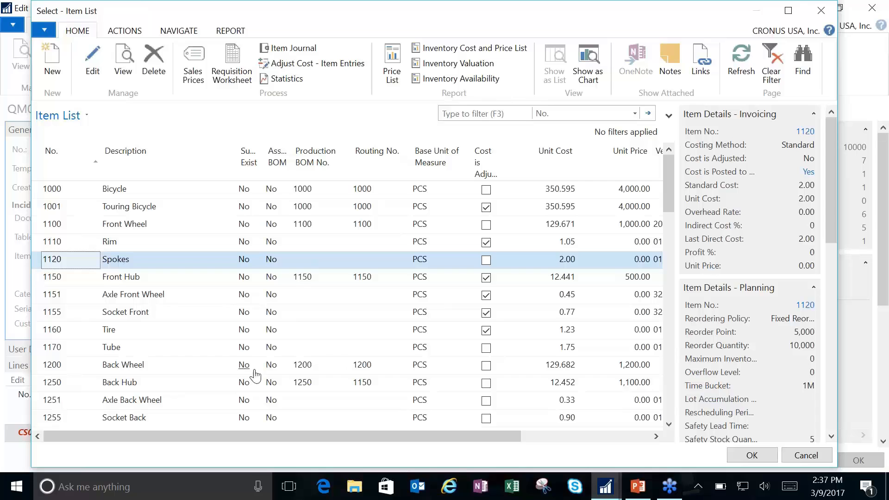
key(Return)
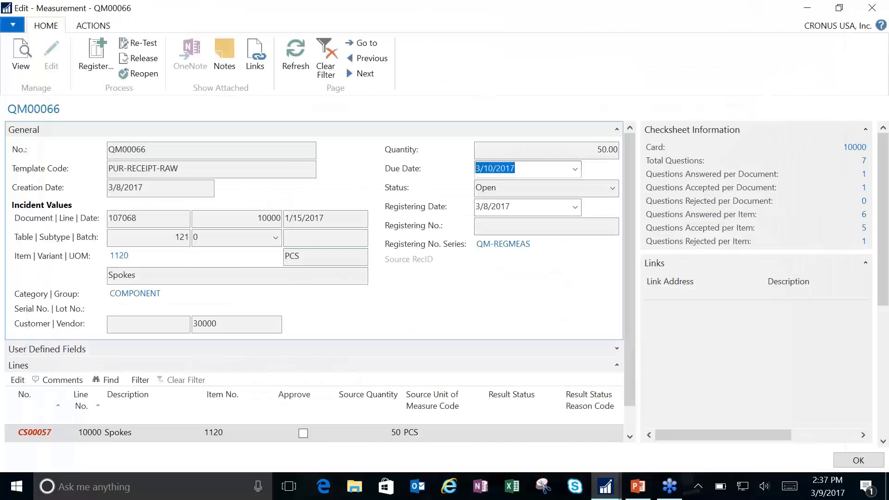
click(232, 325)
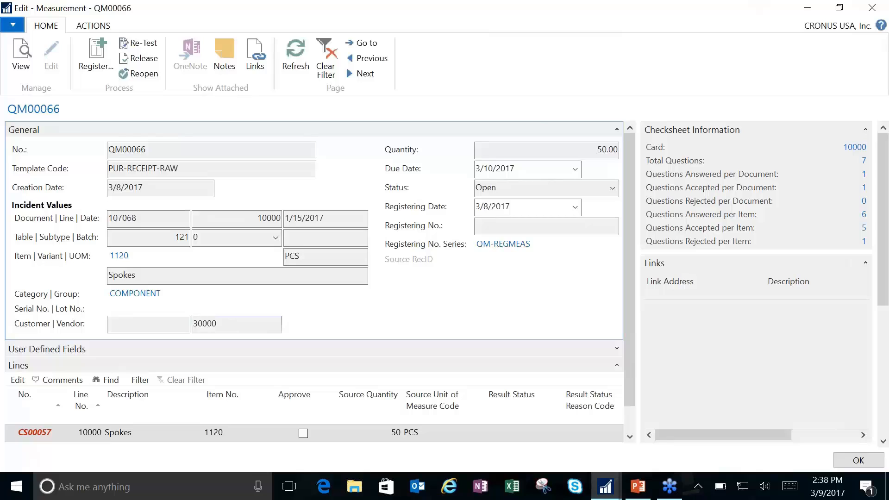
drag(586, 148, 630, 145)
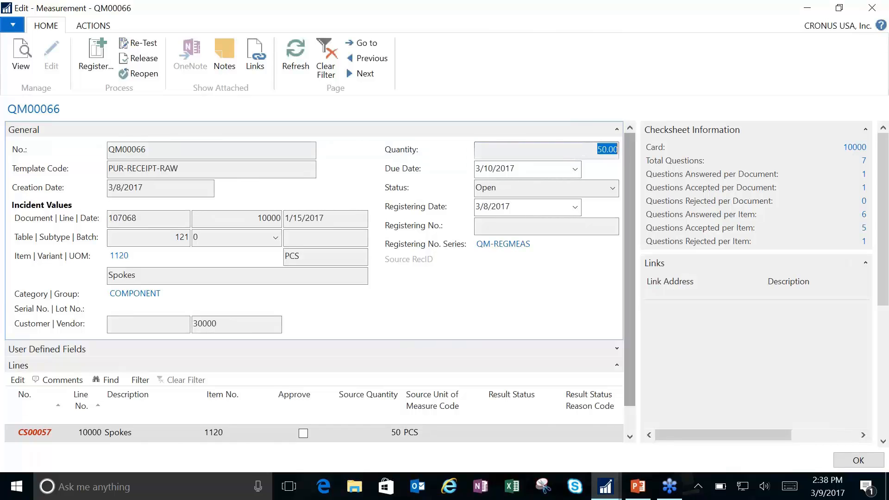
click(542, 168)
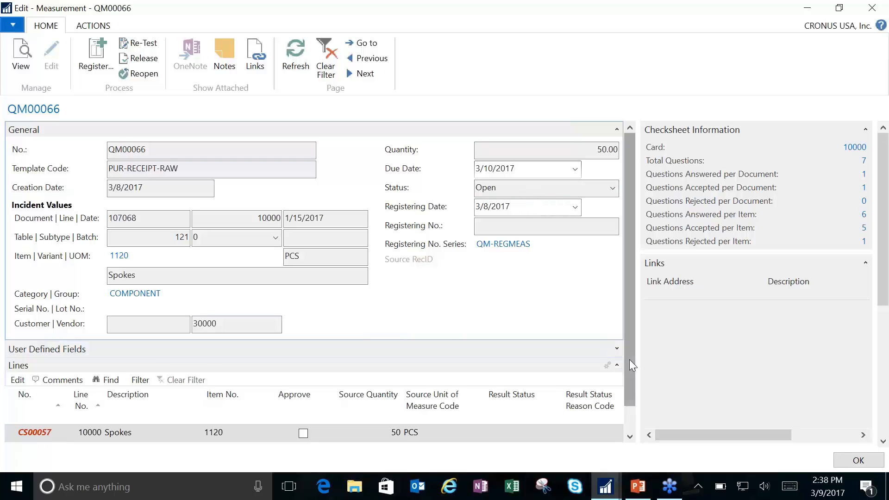
drag(629, 363, 640, 417)
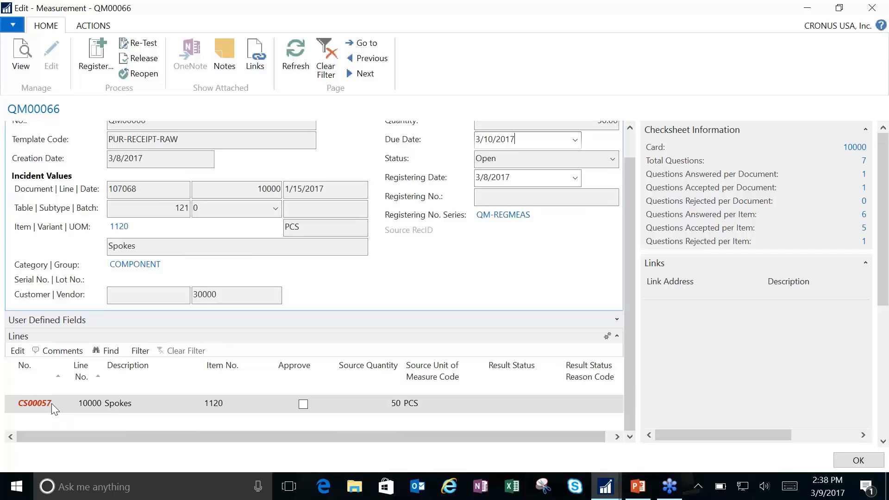
Open checksheet CS00057 and examine its source and inspection quantities and the question lines for each sample.
click(854, 148)
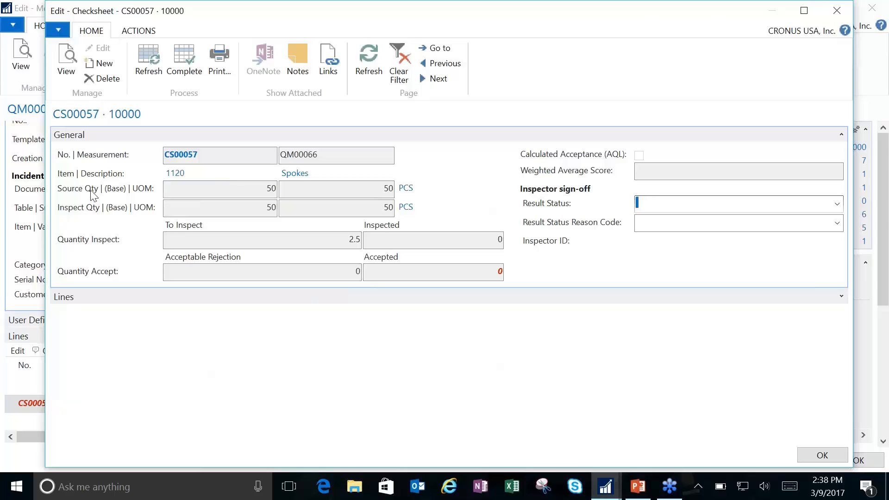
click(262, 187)
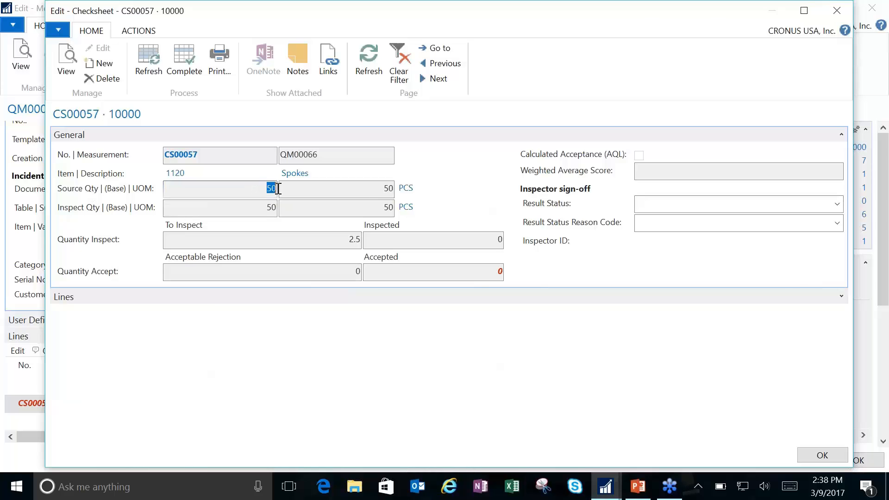
click(250, 240)
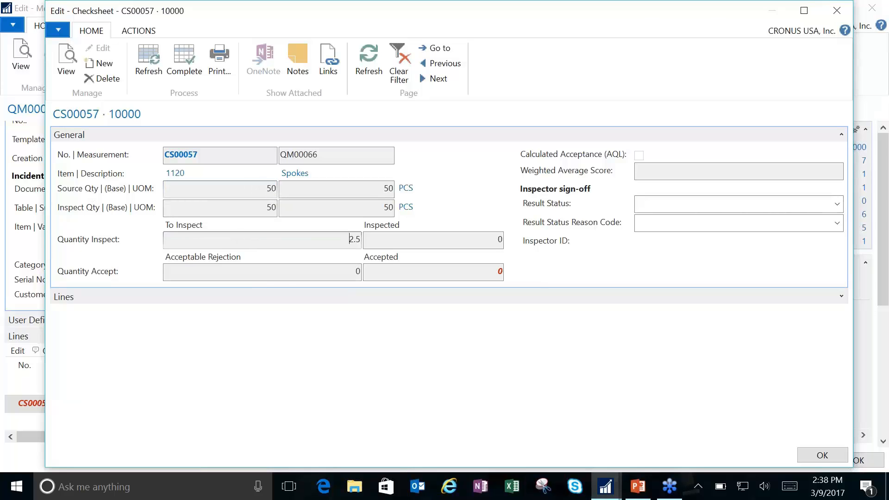
mouse_move(408, 254)
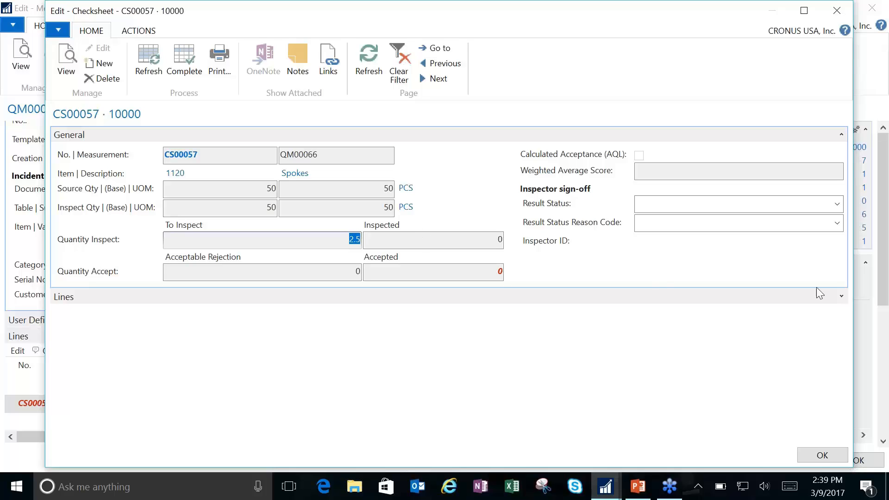
click(841, 297)
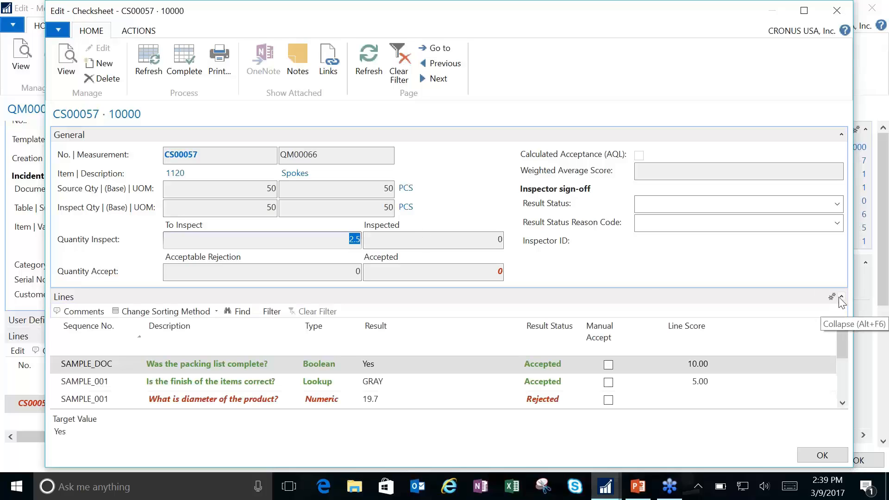
click(841, 134)
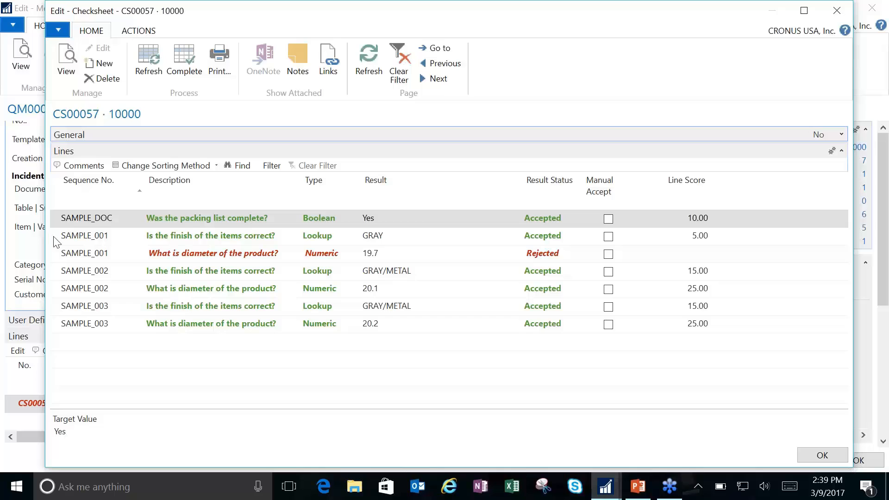
drag(55, 240, 56, 258)
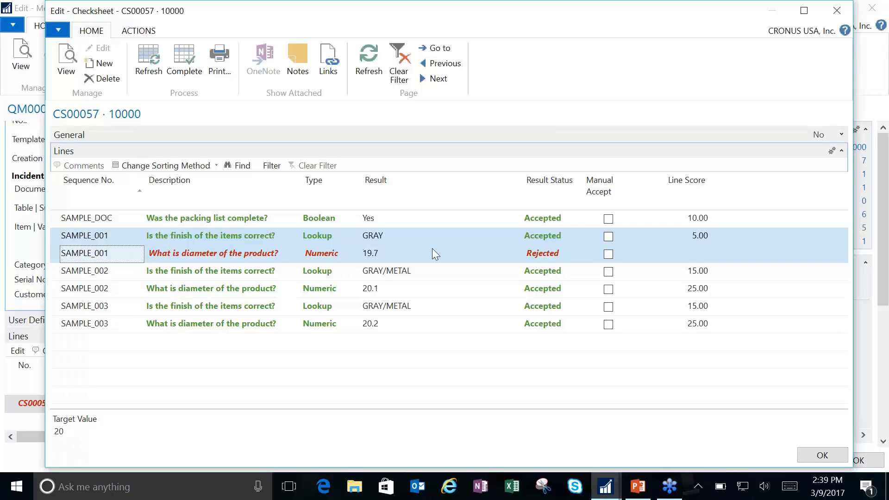
Set the SAMPLE_001 product diameter result to 19.75 and close the checksheet.
click(399, 240)
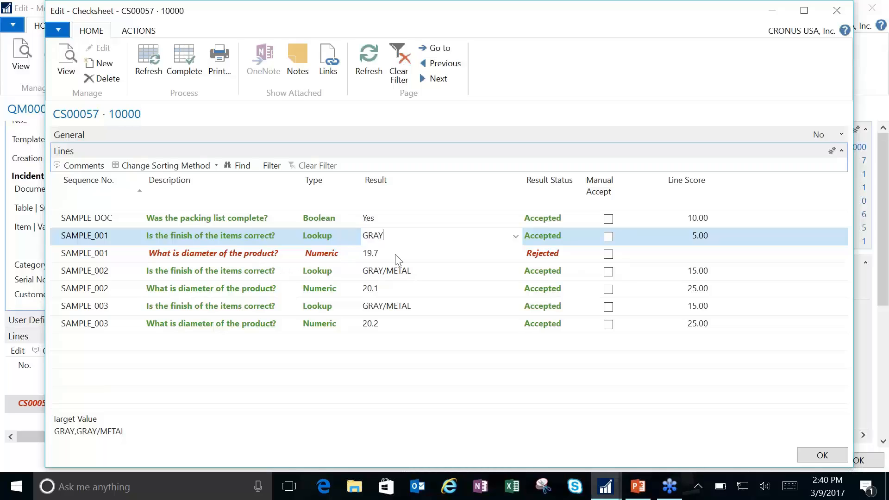
key(Down)
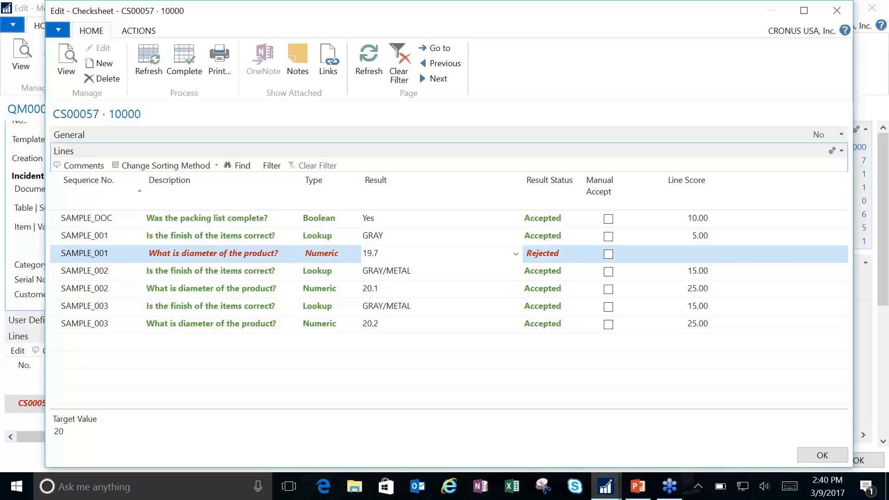
text(5)
key(Down)
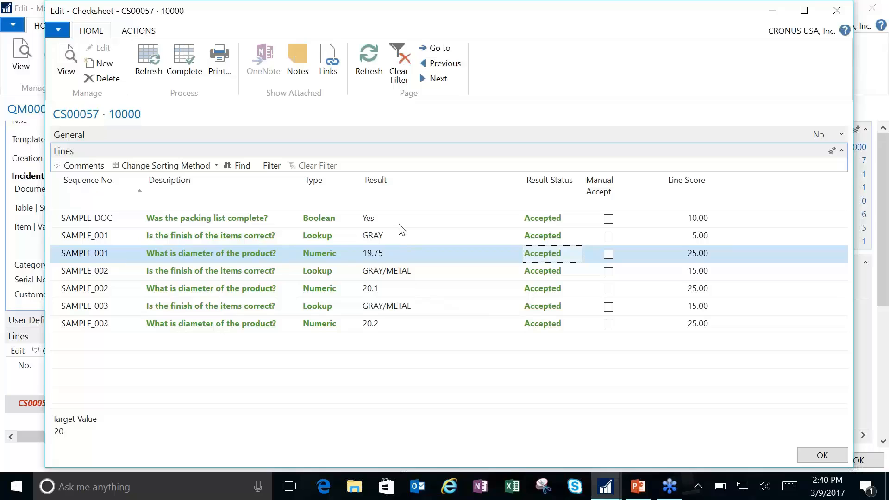
click(810, 458)
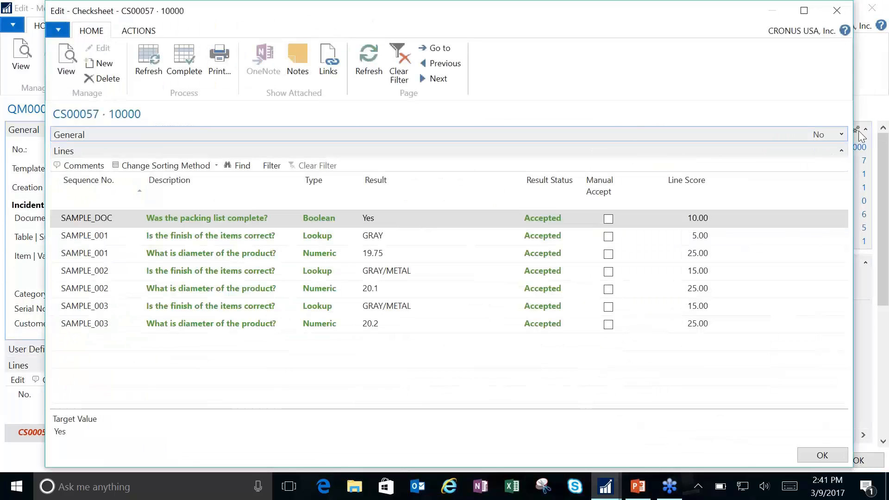
Sign off checksheet CS00057 with result status Accepted and reason code ACCEPTED, complete it, and return to the measurement.
click(841, 134)
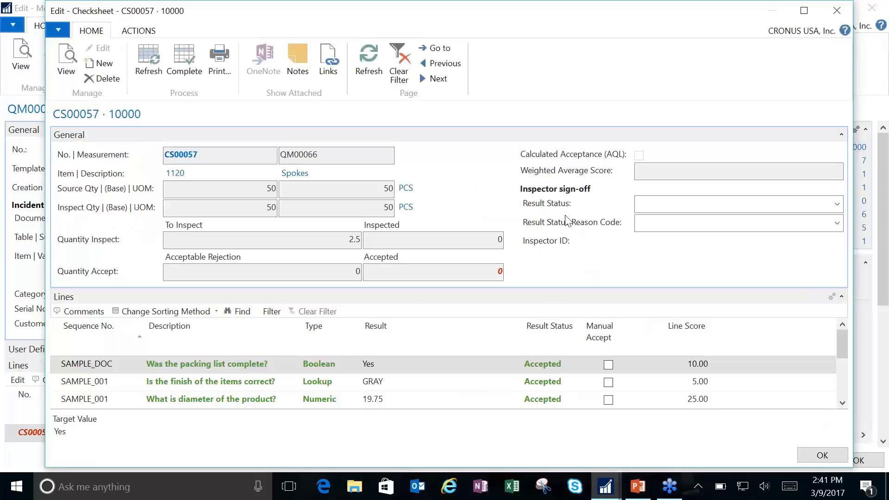
mouse_move(533, 208)
click(837, 204)
click(663, 235)
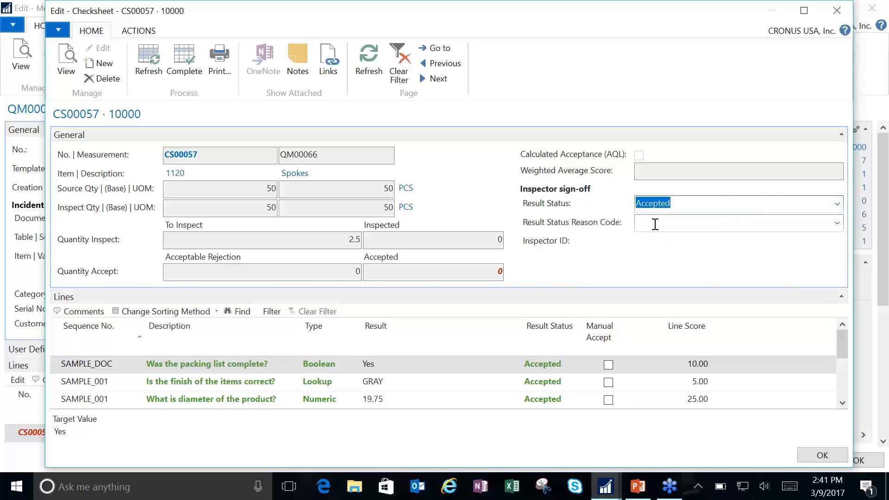
click(655, 225)
click(838, 225)
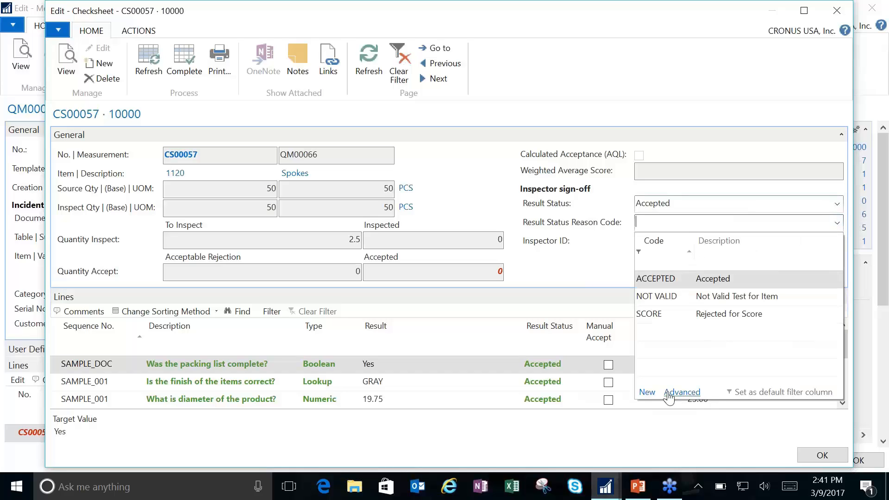
click(626, 314)
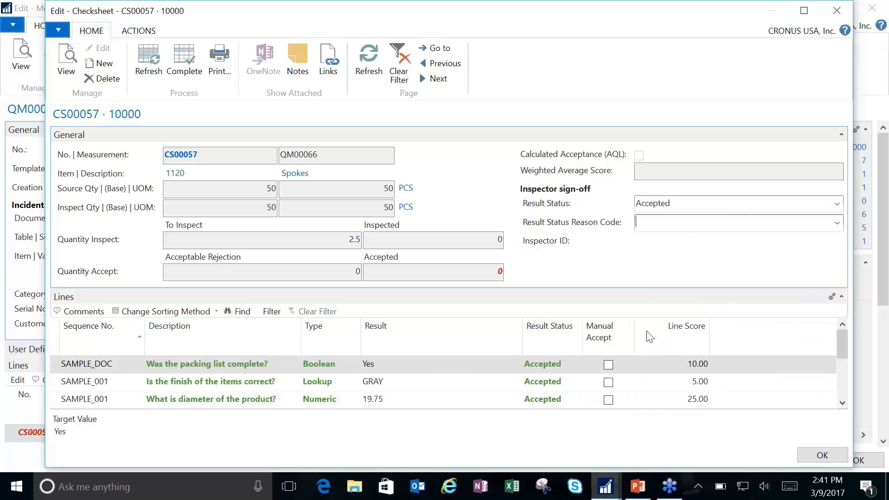
click(842, 225)
click(662, 278)
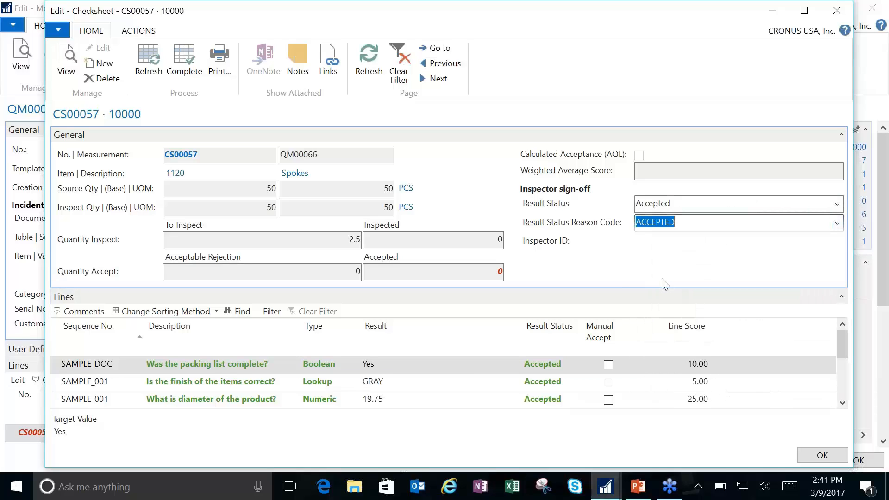
click(183, 59)
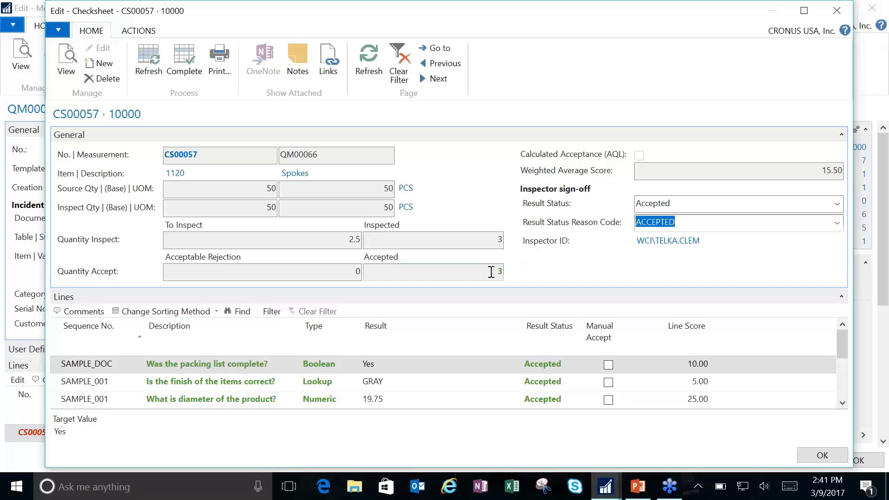
click(820, 455)
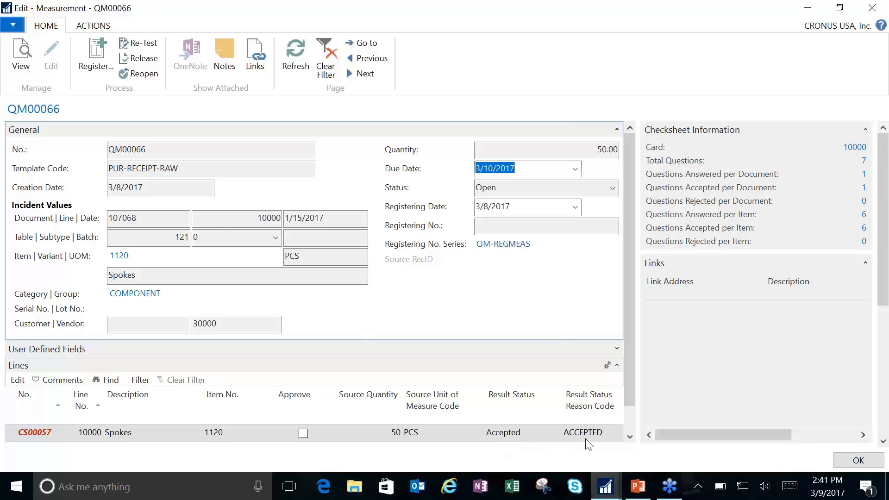
Release and register measurement QM00066 with its Spokes line approved, and return to the measured incidents.
click(303, 434)
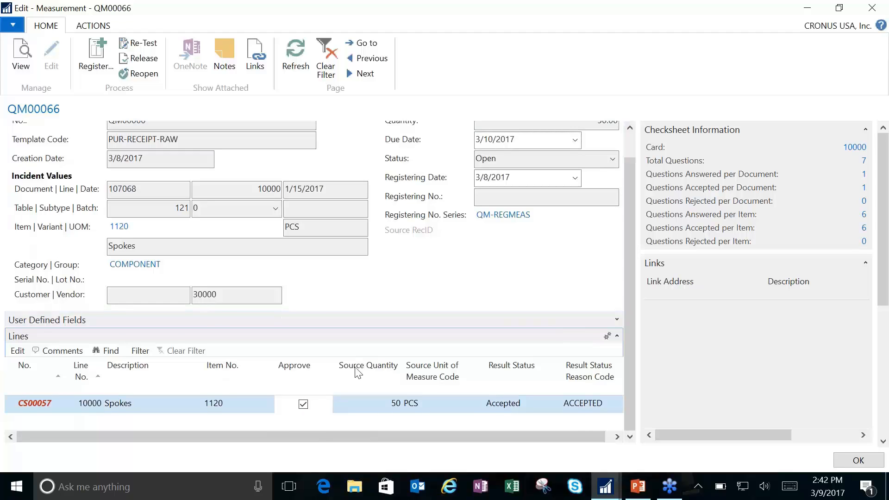
click(138, 60)
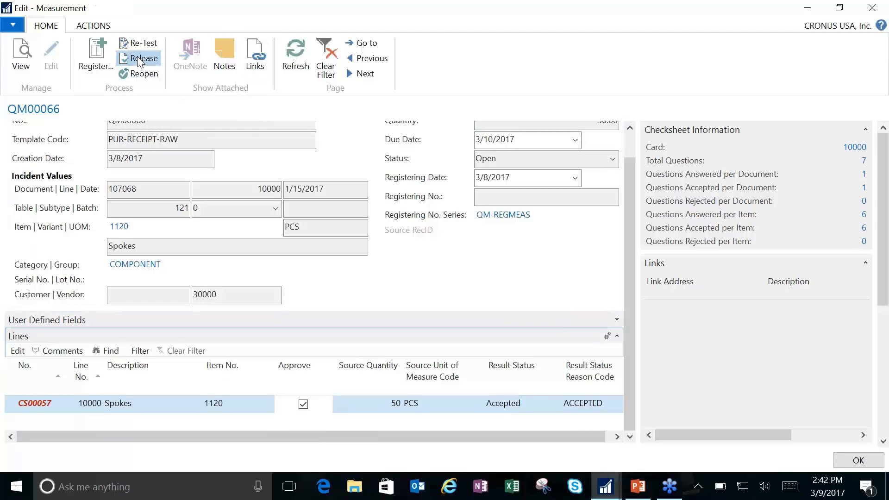
click(98, 58)
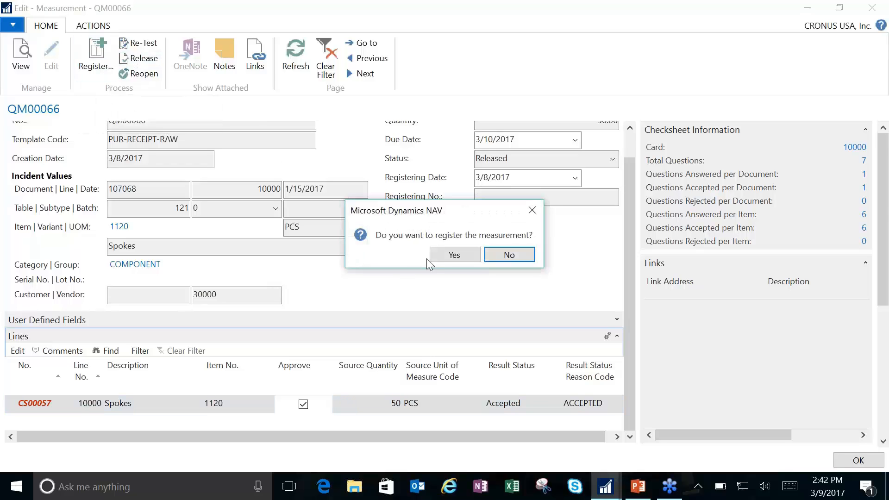
click(438, 256)
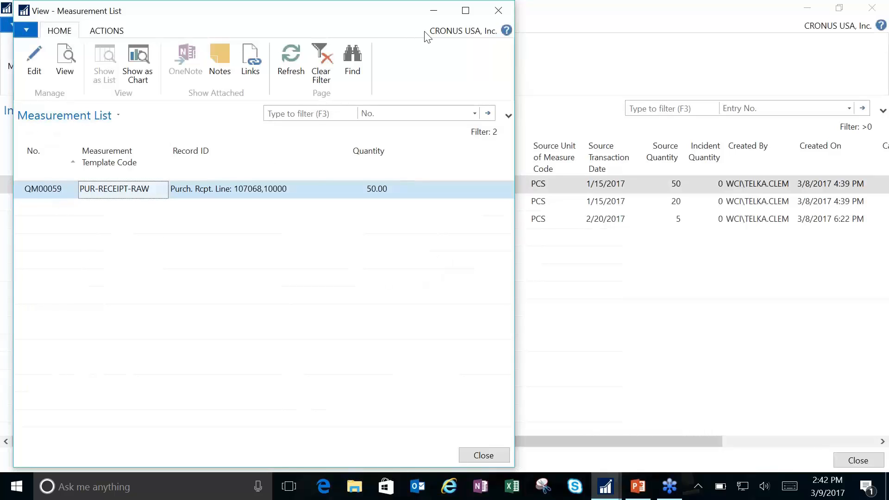
click(498, 10)
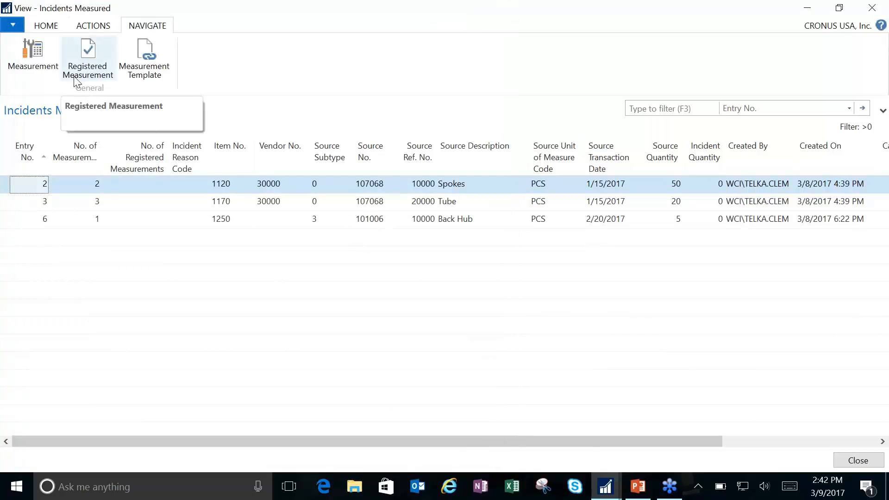
Try to mark the Spokes incident entry 2 as closed, clear the mark, and return to the Role Center.
click(46, 27)
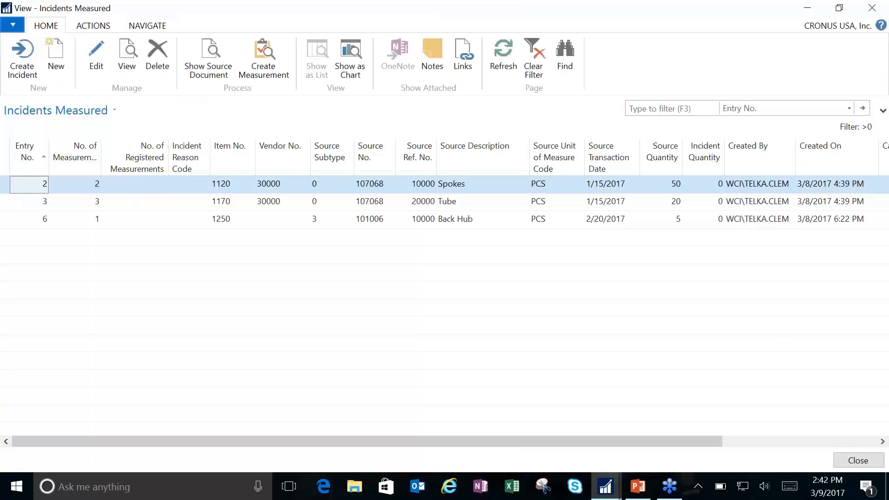
click(96, 52)
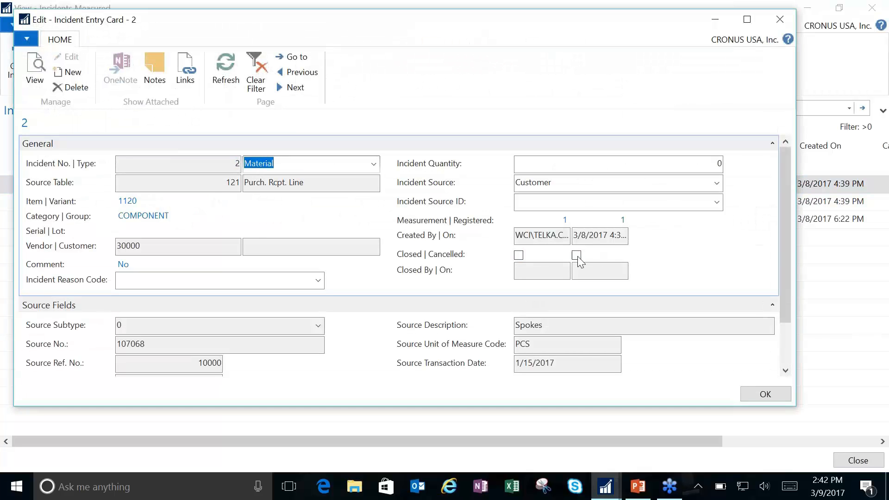
click(519, 256)
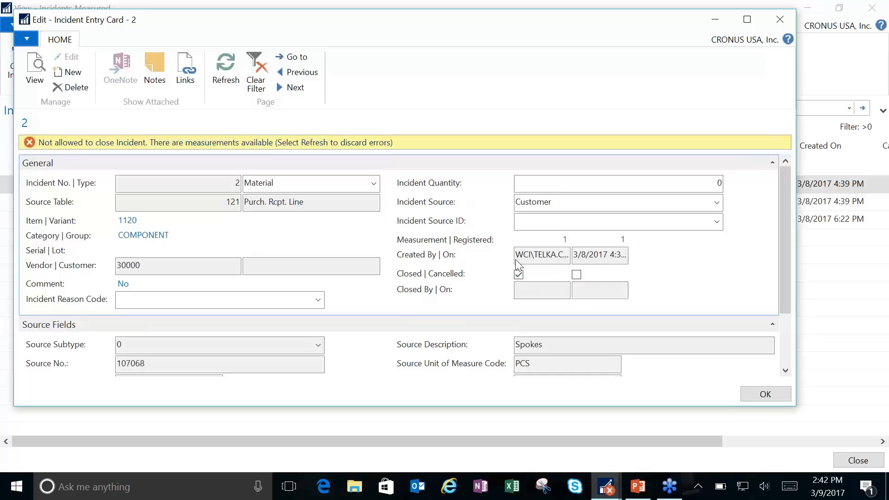
click(519, 275)
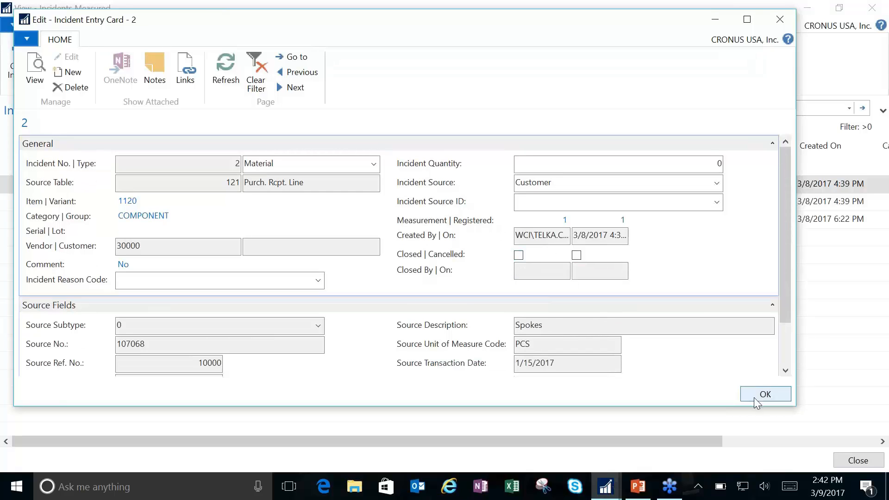
click(781, 19)
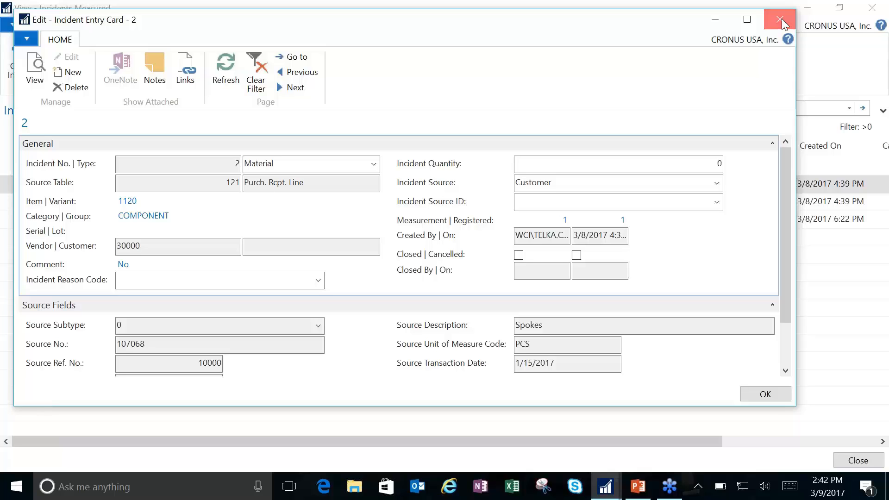
click(872, 8)
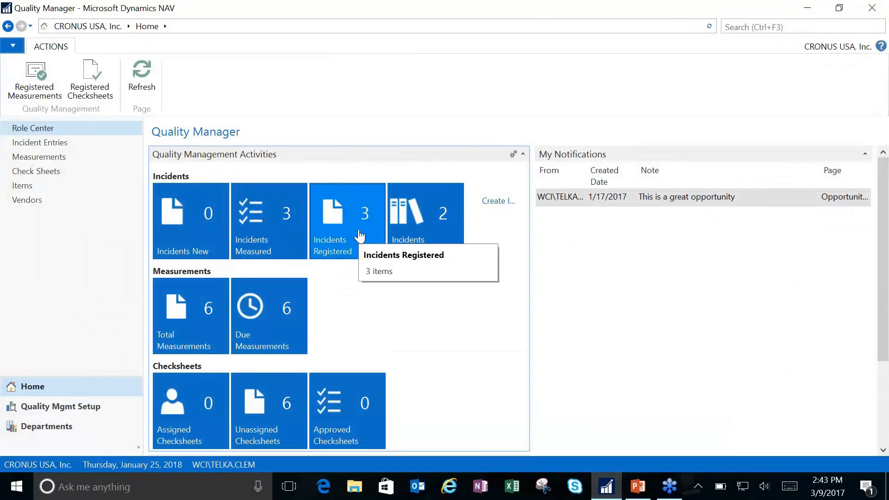
Review the registered incidents, and examine the sample question lines of registered checksheet CS00049.
click(361, 237)
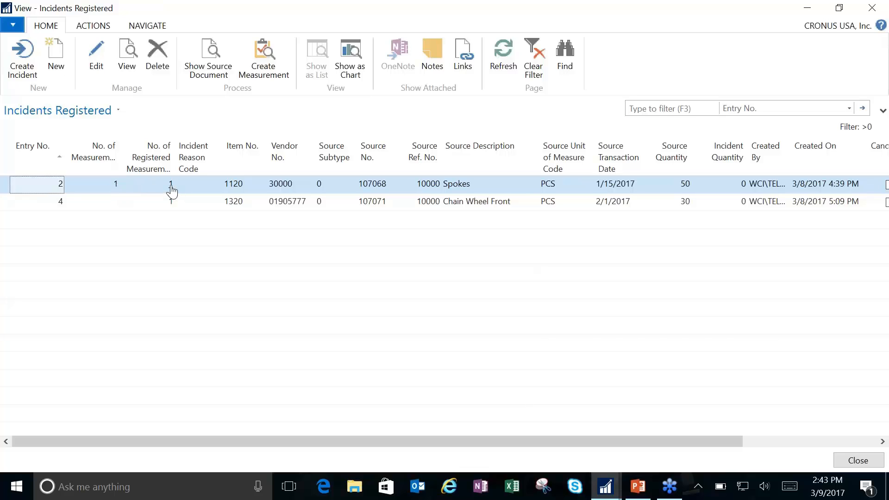
click(874, 9)
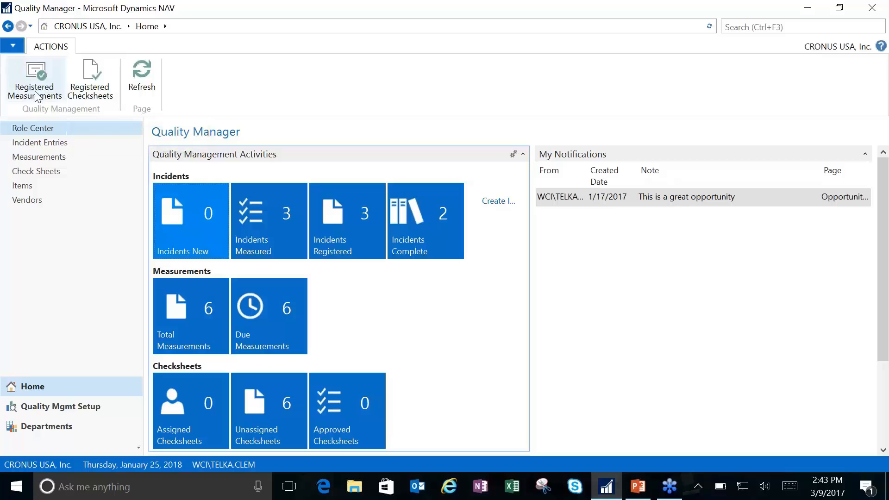
click(89, 83)
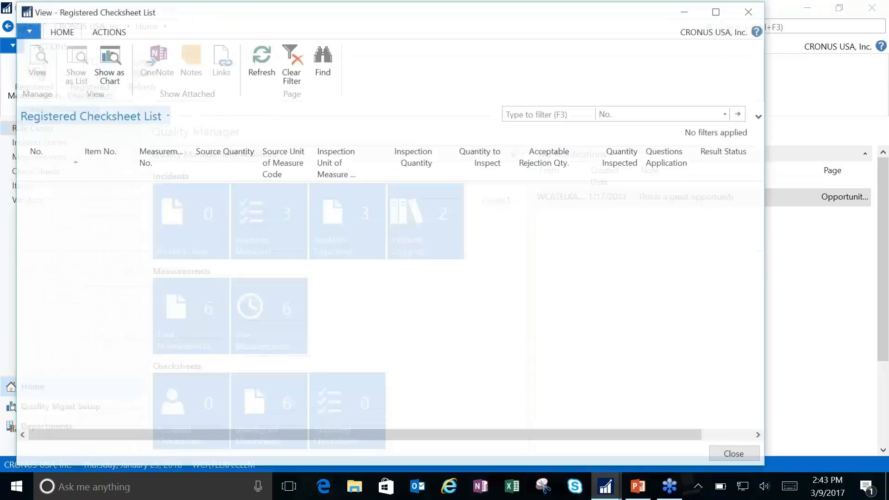
click(40, 63)
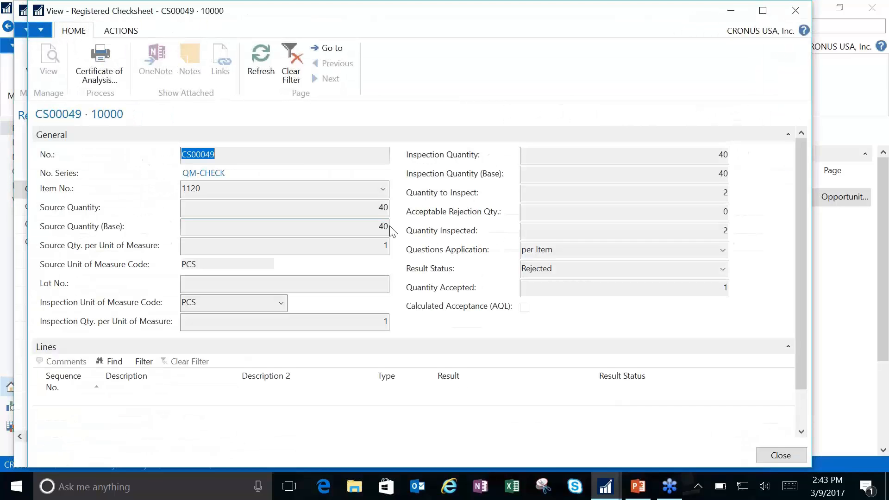
drag(799, 195, 776, 141)
click(787, 139)
click(280, 220)
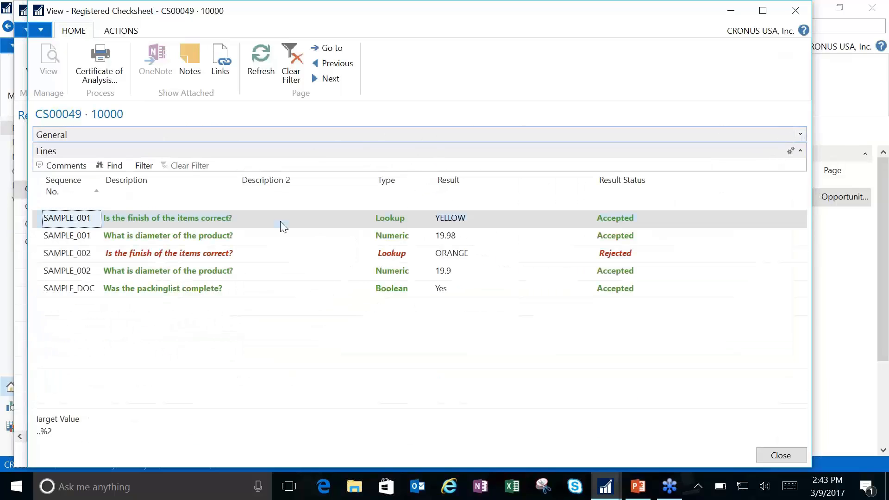
click(793, 8)
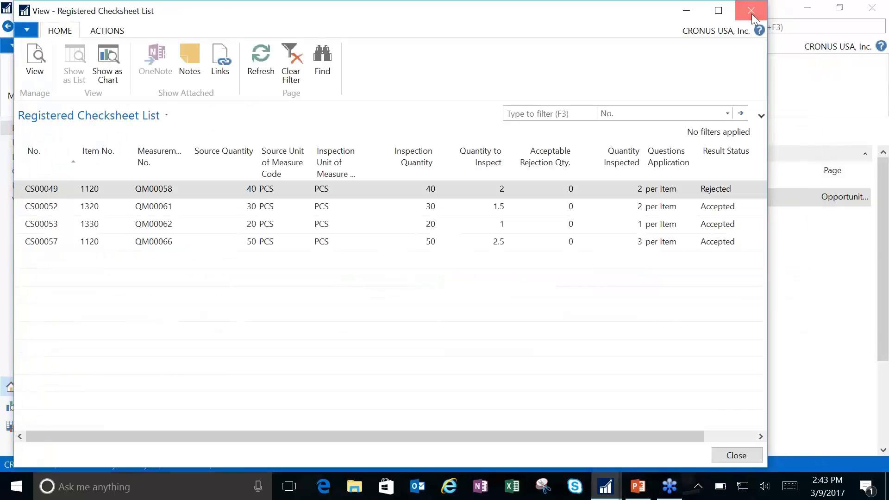
click(751, 11)
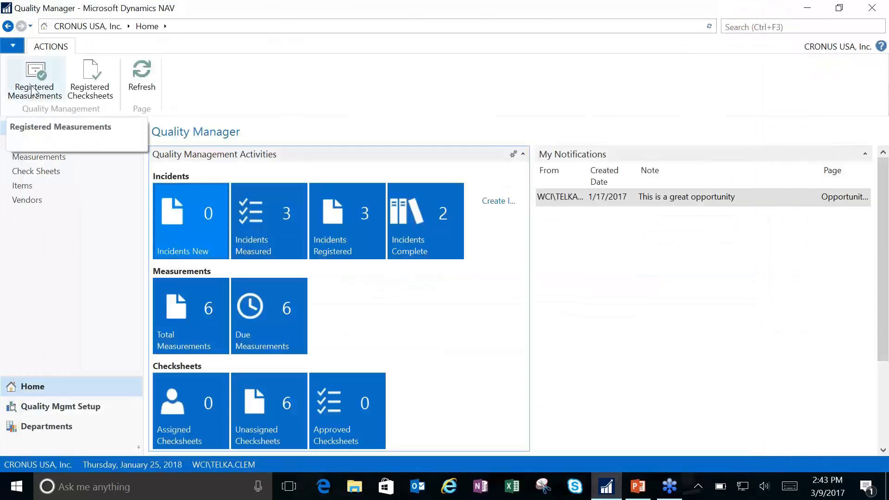
Open registered measurement RM00018 for editing and examine its incident values and rejection details.
click(33, 90)
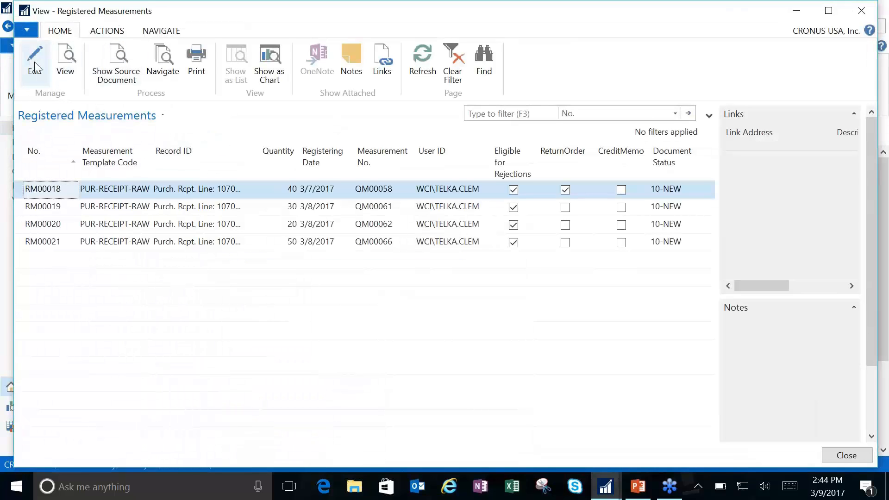
click(34, 62)
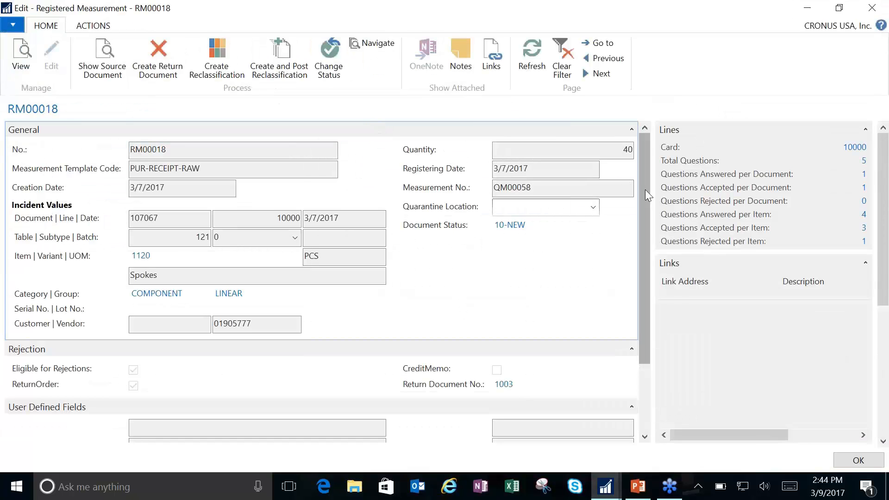
drag(646, 191, 631, 168)
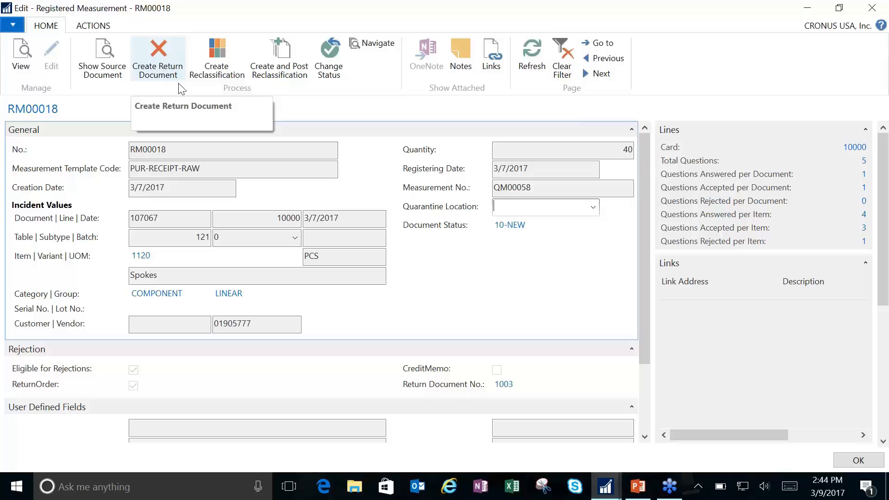
Open the card of the measurement's linked purchase return order 1003, examine its Spokes line, and return to the Role Center.
click(503, 385)
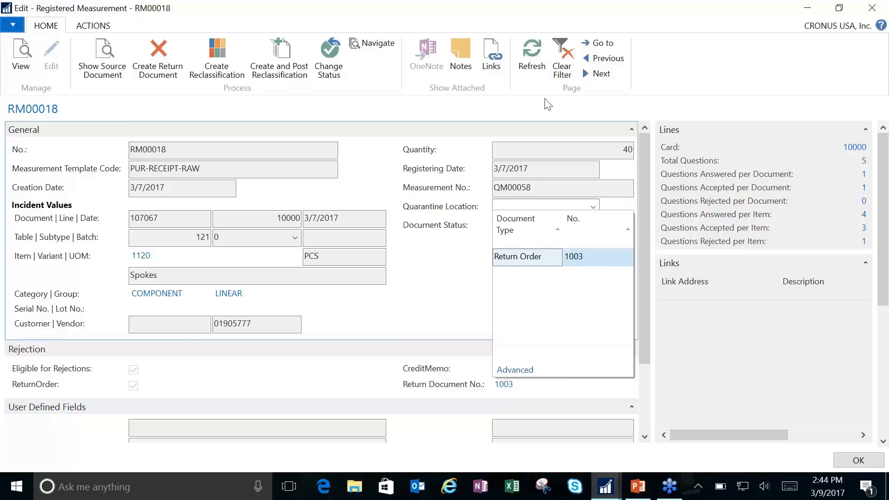
click(514, 370)
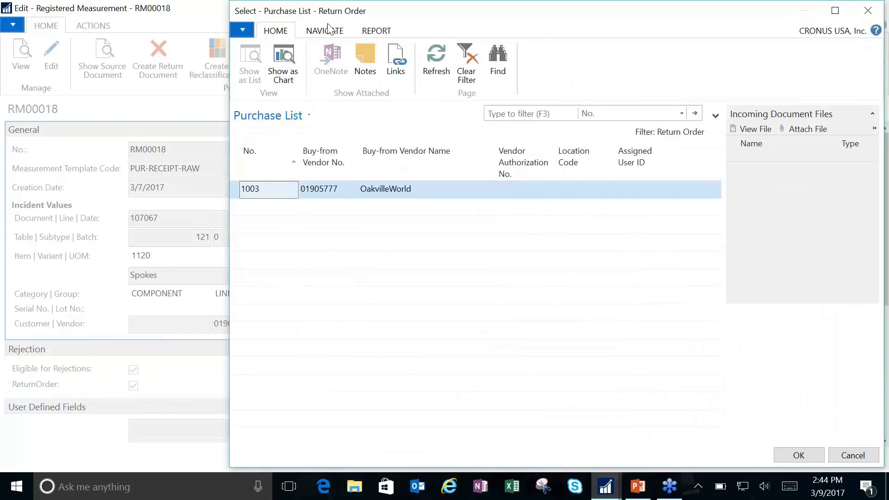
click(326, 31)
click(248, 54)
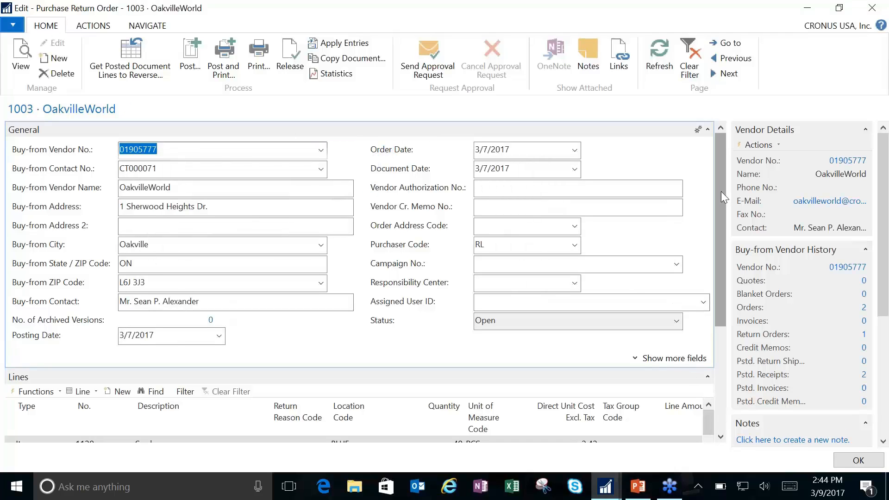
scroll(721, 190, down, 2)
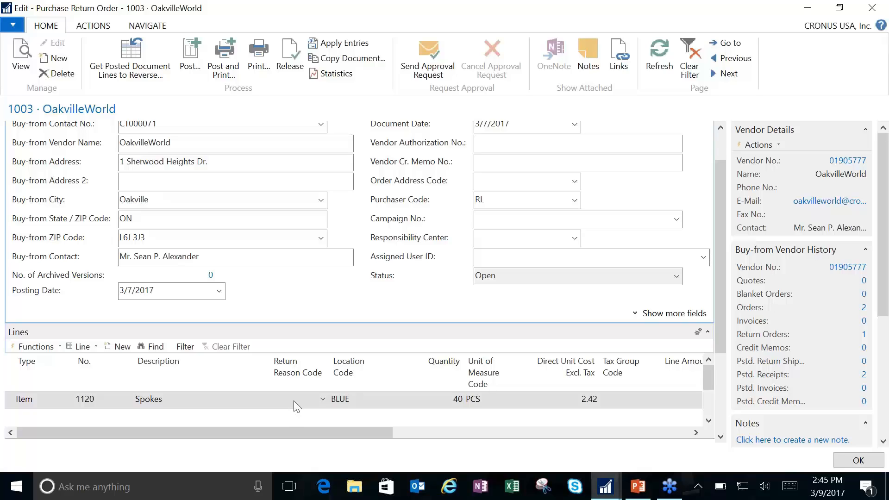
click(874, 8)
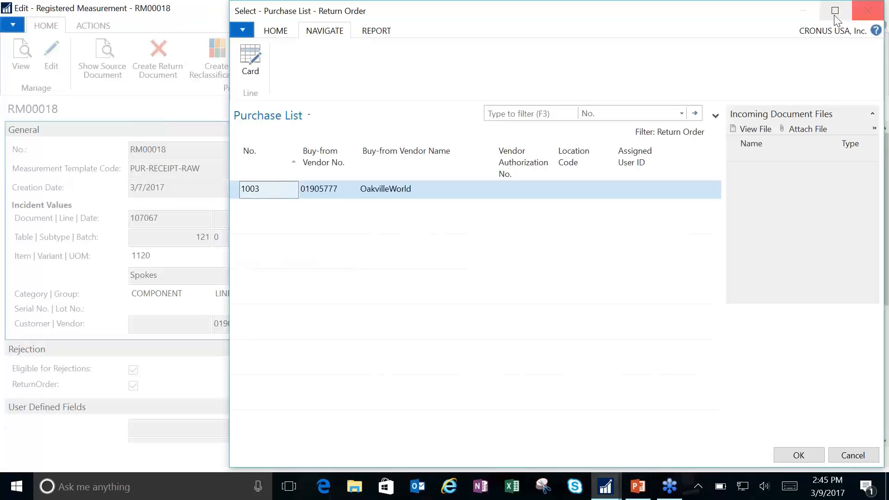
click(860, 9)
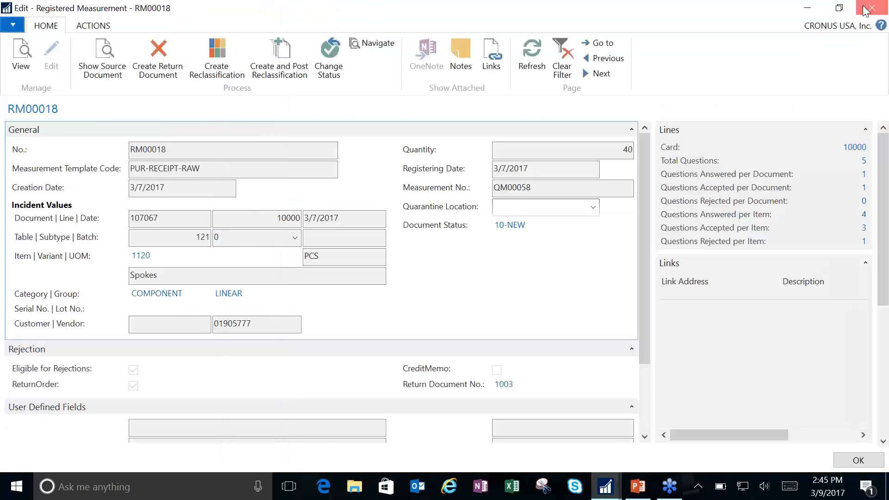
click(864, 9)
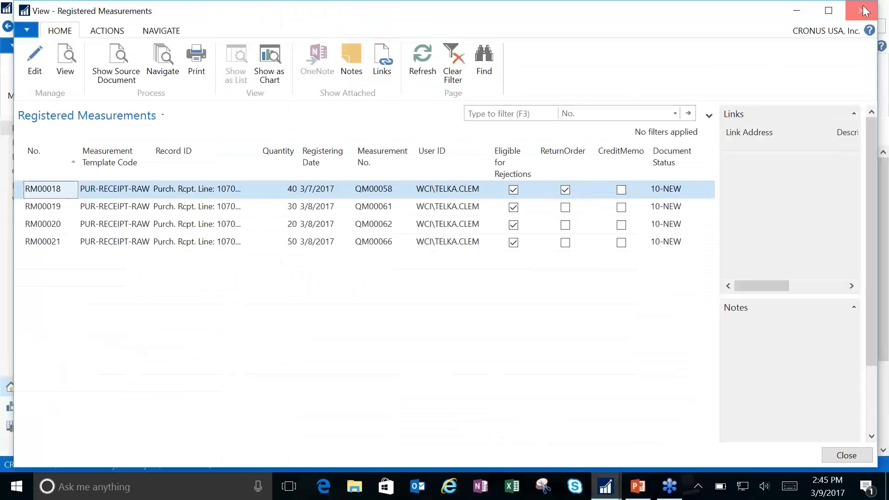
click(864, 10)
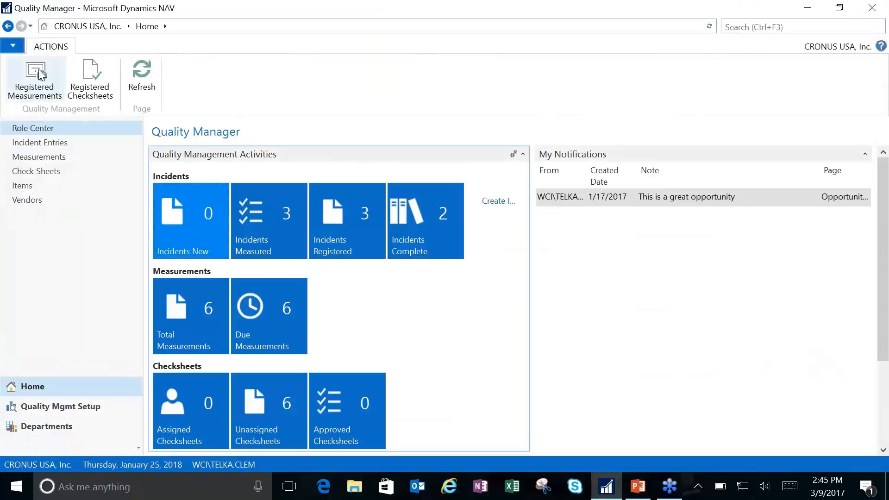